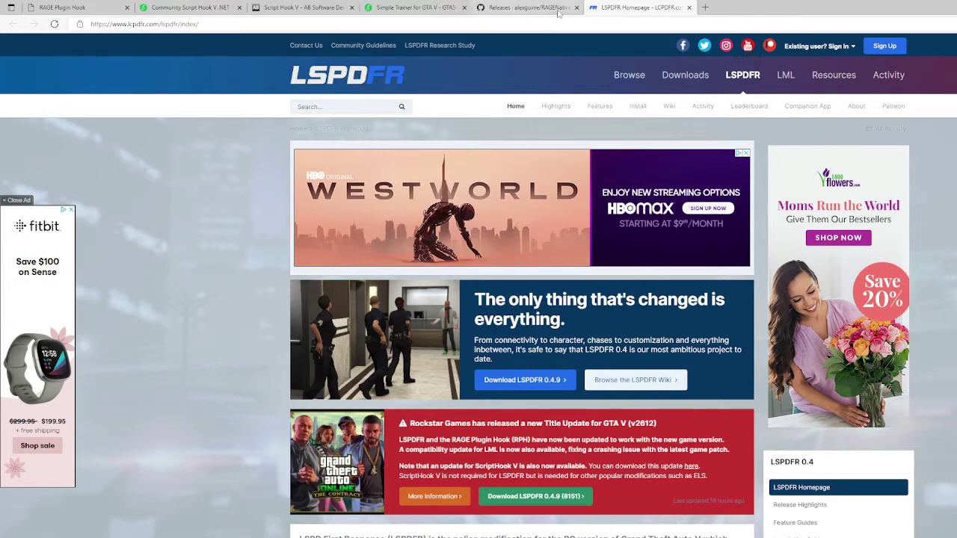
Look over the open mod tabs, then return to the LSPDFR homepage.
{"action": "left_click", "coordinate": [527, 7]}
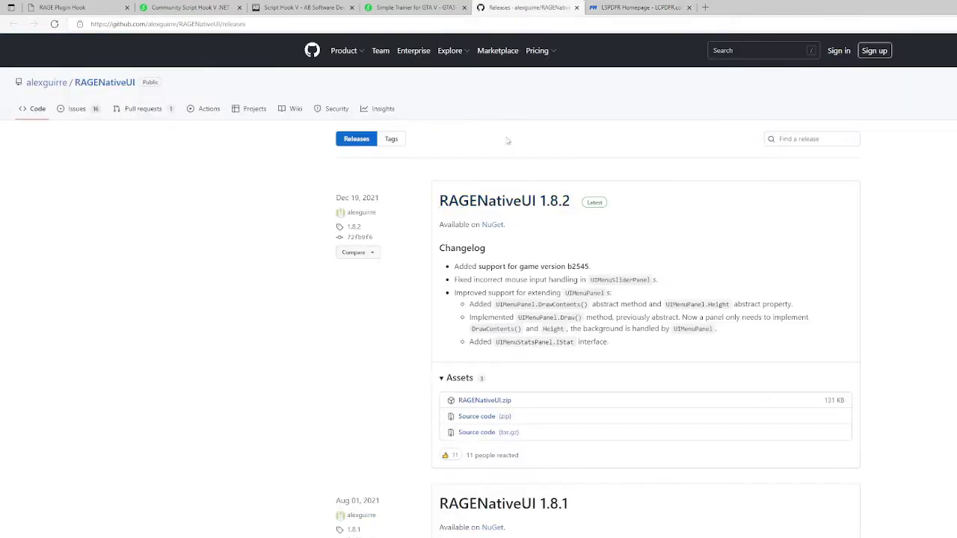
{"action": "left_click", "coordinate": [427, 11]}
{"action": "scroll", "coordinate": [411, 164], "scroll_direction": "up", "scroll_amount": 6}
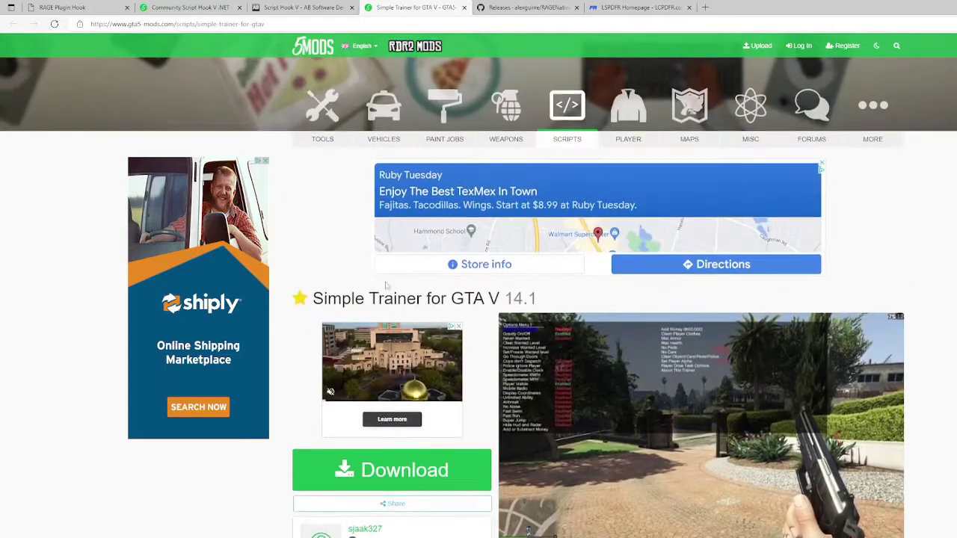
{"action": "left_click", "coordinate": [291, 6]}
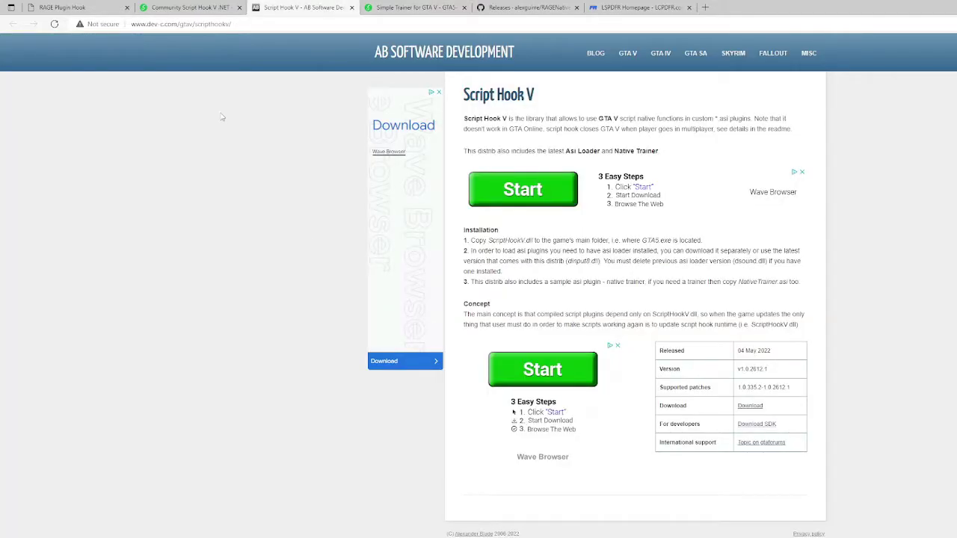
{"action": "left_click", "coordinate": [217, 8]}
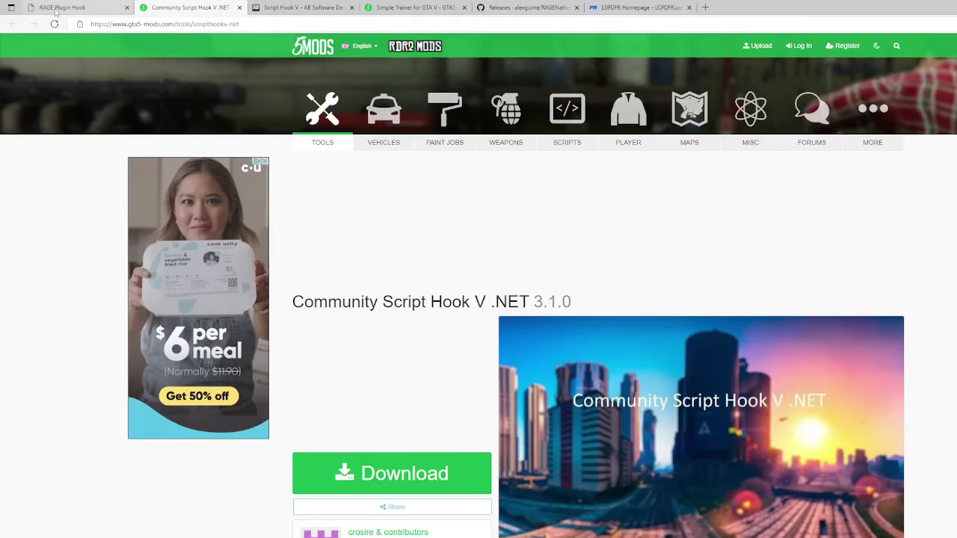
{"action": "left_click", "coordinate": [71, 7]}
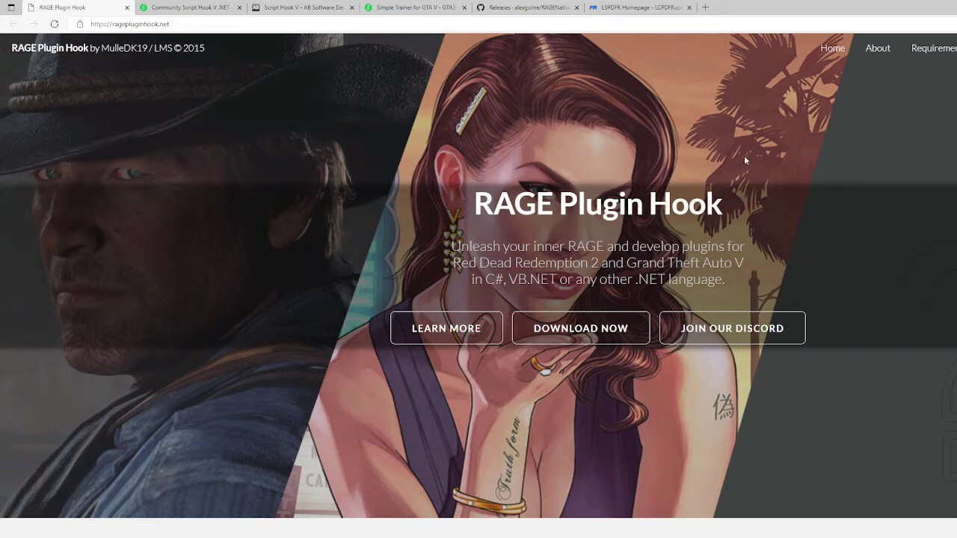
{"action": "left_click", "coordinate": [639, 7]}
{"action": "right_click", "coordinate": [558, 247]}
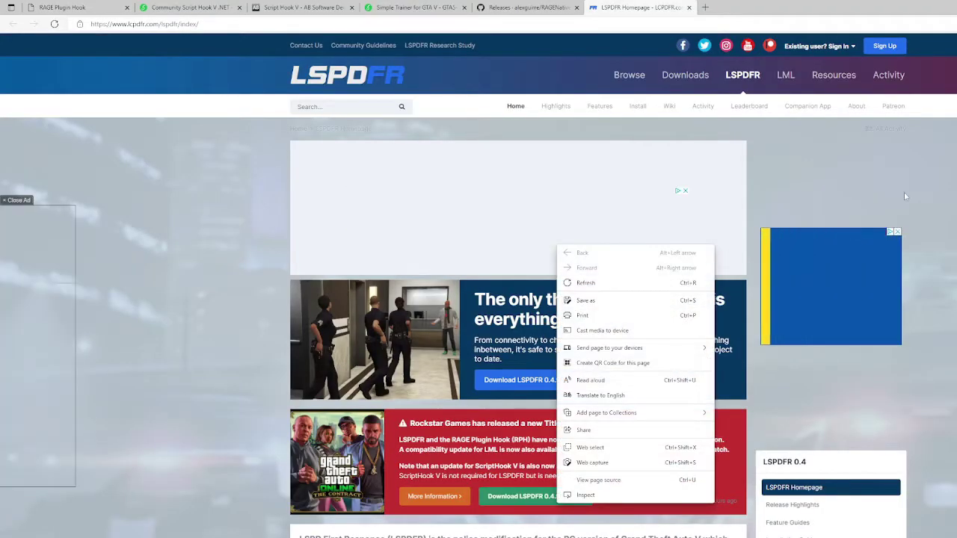
{"action": "left_click", "coordinate": [904, 195]}
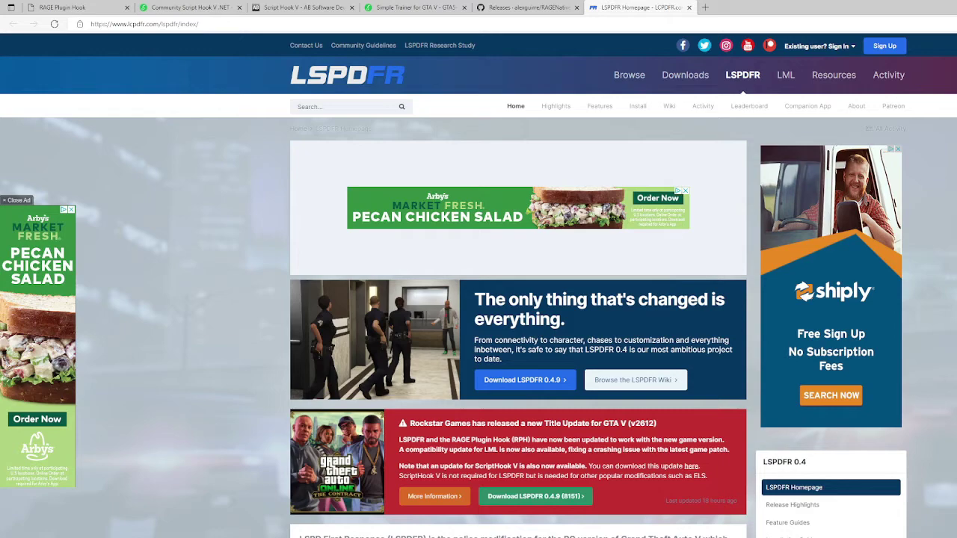
Download LSPDFR_049_8151_Manual_Install.zip for LSPDFR 0.4.9 (8151), accepting the download terms.
{"action": "scroll", "coordinate": [171, 399], "scroll_direction": "down", "scroll_amount": 4}
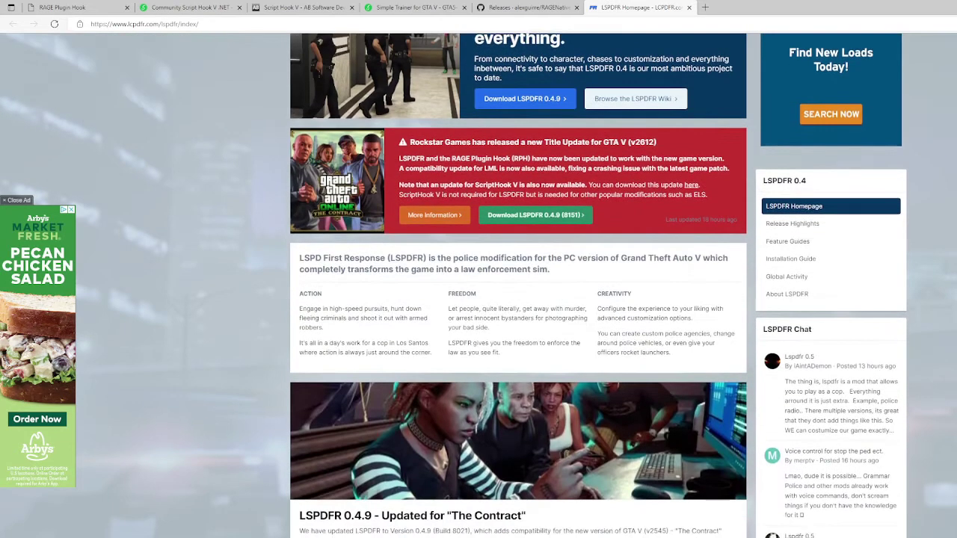
{"action": "left_click", "coordinate": [525, 216]}
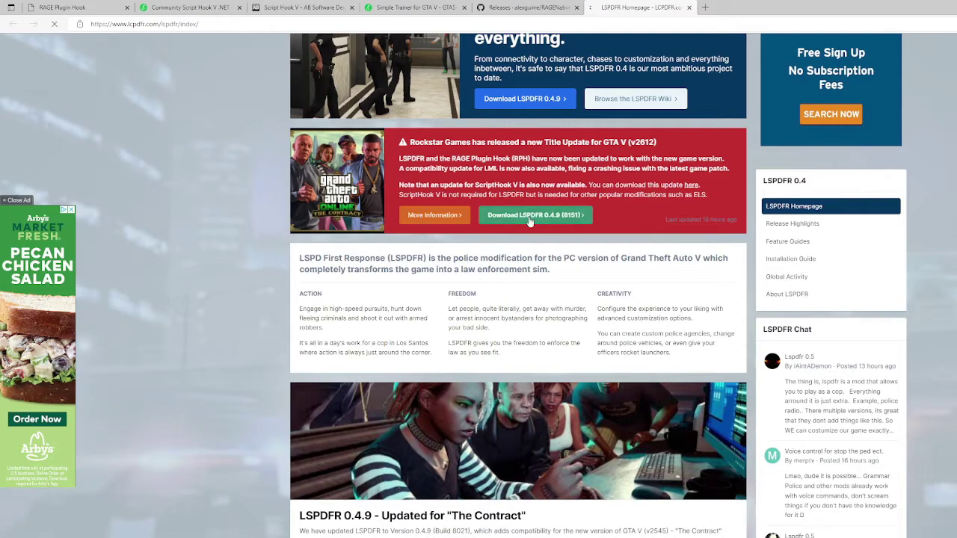
{"action": "scroll", "coordinate": [814, 385], "scroll_direction": "down", "scroll_amount": 15}
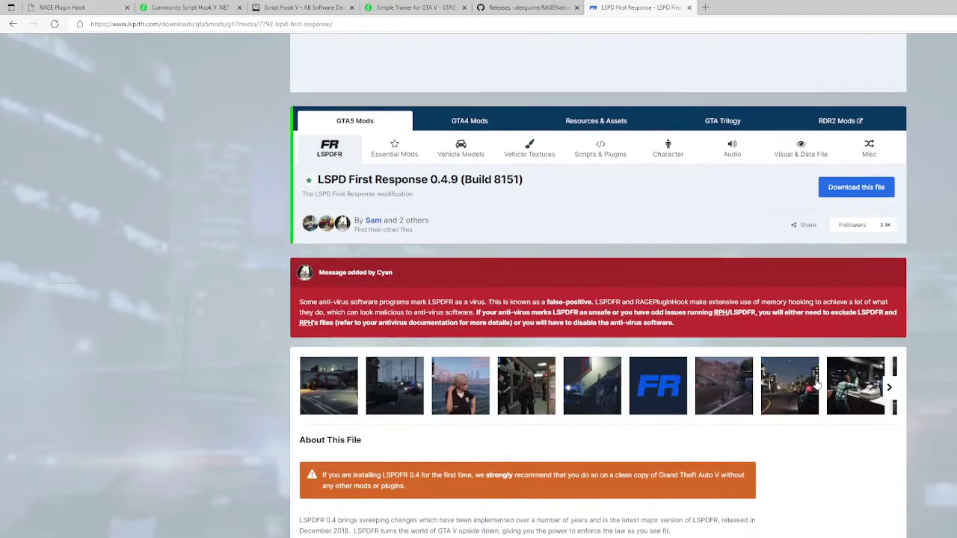
{"action": "scroll", "coordinate": [854, 199], "scroll_direction": "up", "scroll_amount": 3}
{"action": "left_click", "coordinate": [854, 198]}
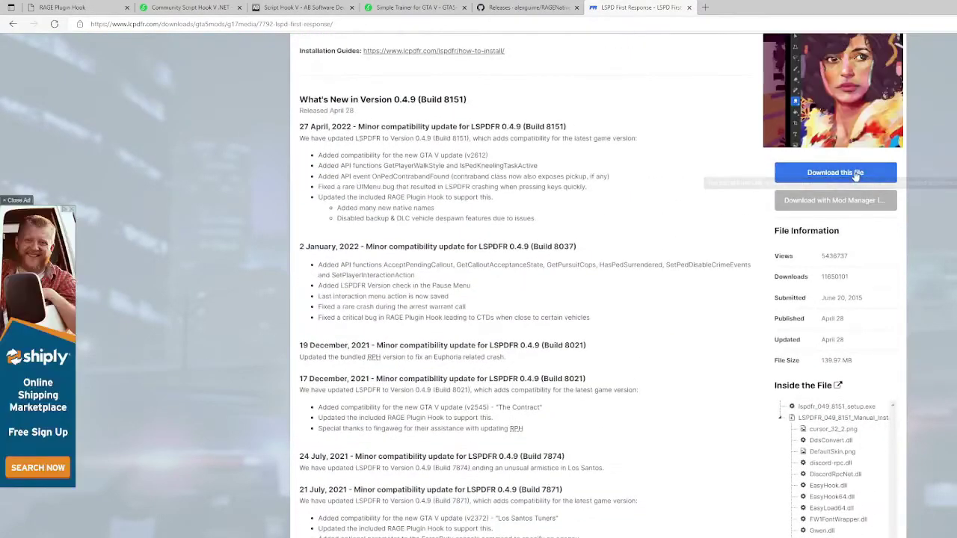
{"action": "scroll", "coordinate": [627, 263], "scroll_direction": "down", "scroll_amount": 20}
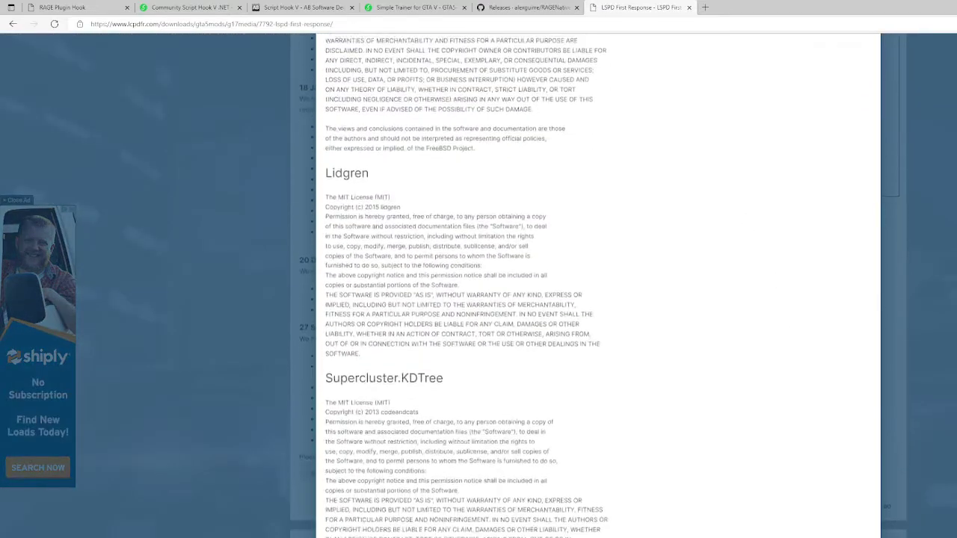
{"action": "left_click", "coordinate": [750, 396]}
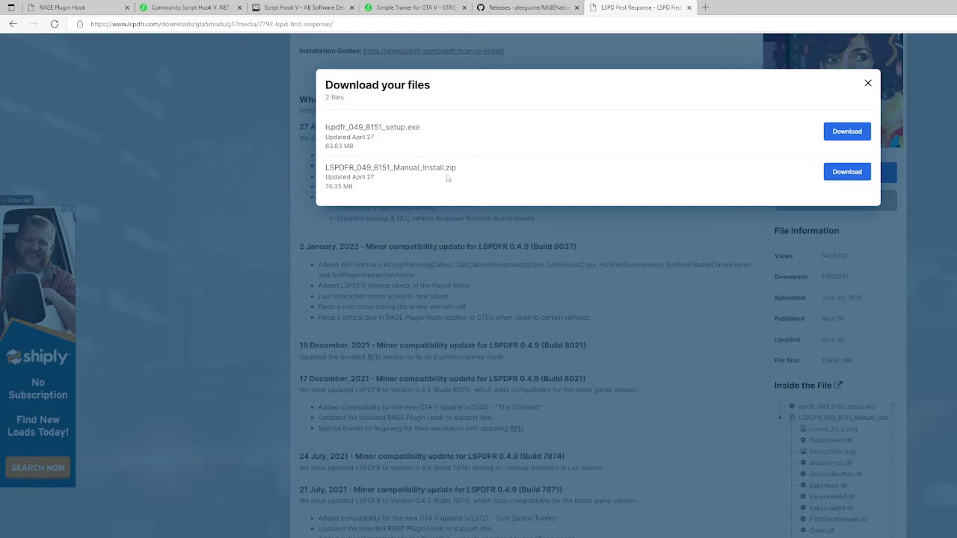
{"action": "left_click", "coordinate": [846, 172]}
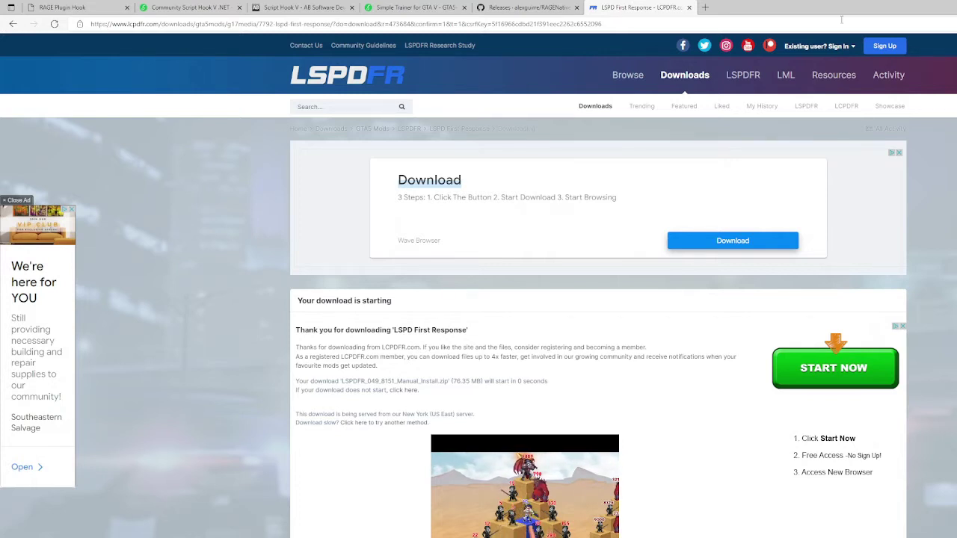
Check the Downloads folder contents in File Explorer.
{"action": "left_click", "coordinate": [525, 8]}
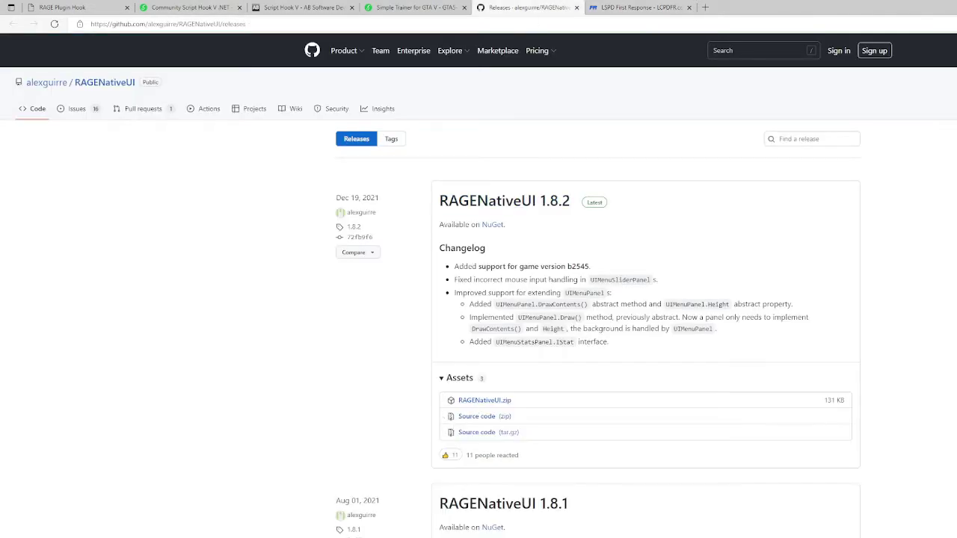
{"action": "key", "text": "super+e"}
{"action": "left_click", "coordinate": [116, 146]}
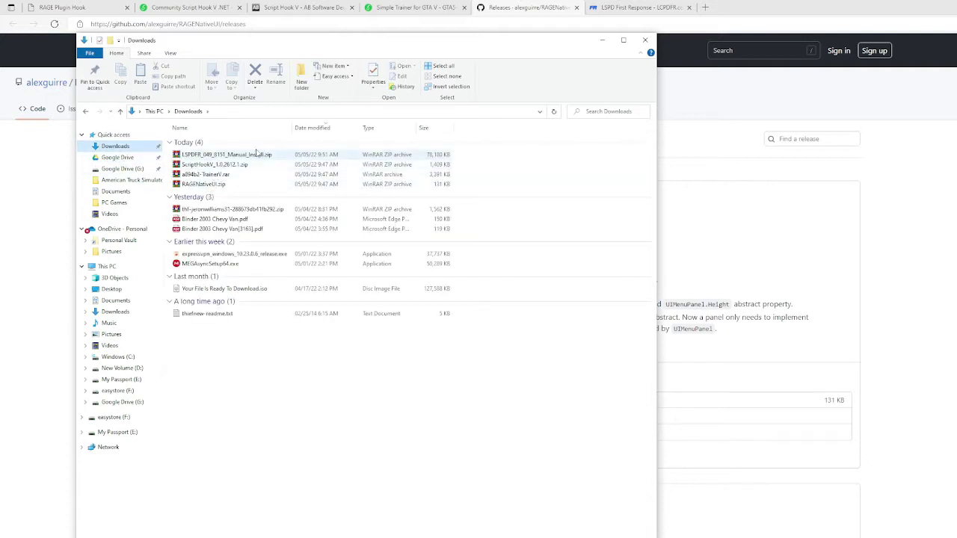
{"action": "left_click", "coordinate": [645, 40]}
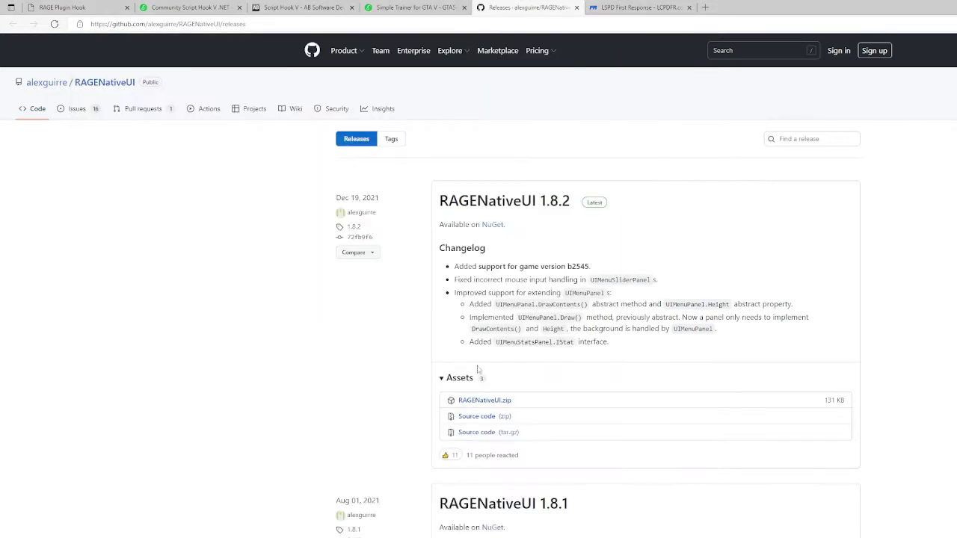
Look back through the Simple Trainer, Script Hook V and Script Hook V .NET pages.
{"action": "left_click", "coordinate": [436, 15]}
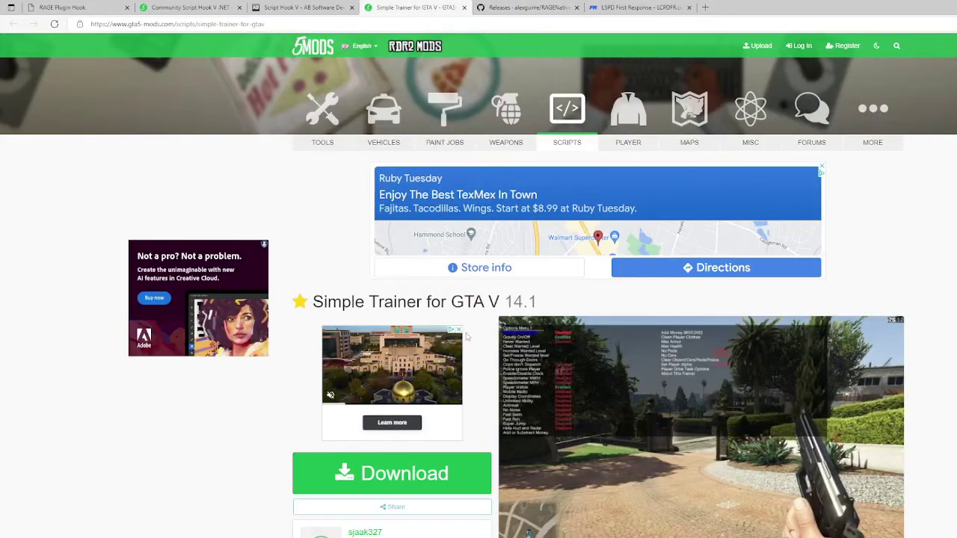
{"action": "scroll", "coordinate": [506, 295], "scroll_direction": "down", "scroll_amount": 5}
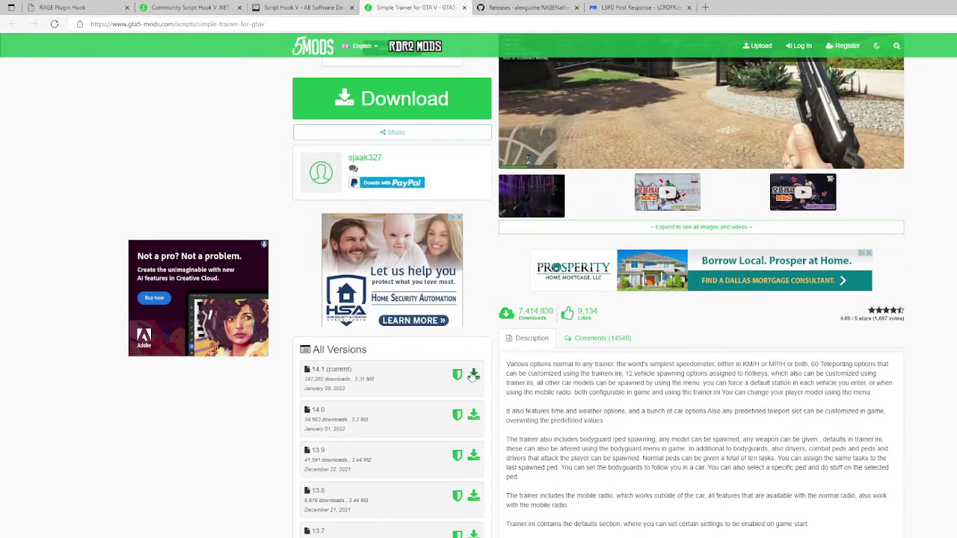
{"action": "scroll", "coordinate": [234, 38], "scroll_direction": "up", "scroll_amount": 2}
{"action": "left_click", "coordinate": [299, 7]}
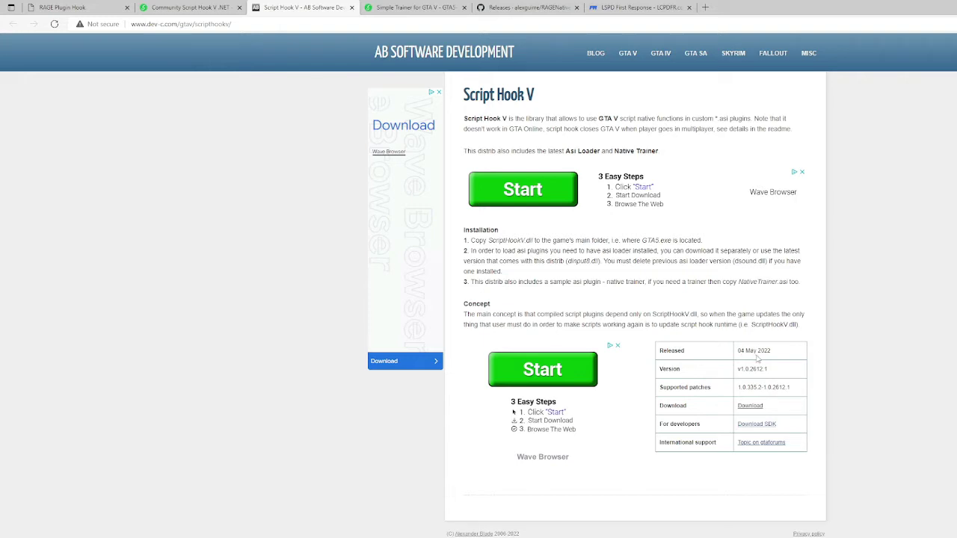
{"action": "left_click", "coordinate": [175, 8]}
{"action": "scroll", "coordinate": [454, 291], "scroll_direction": "down", "scroll_amount": 10}
{"action": "scroll", "coordinate": [454, 291], "scroll_direction": "up", "scroll_amount": 4}
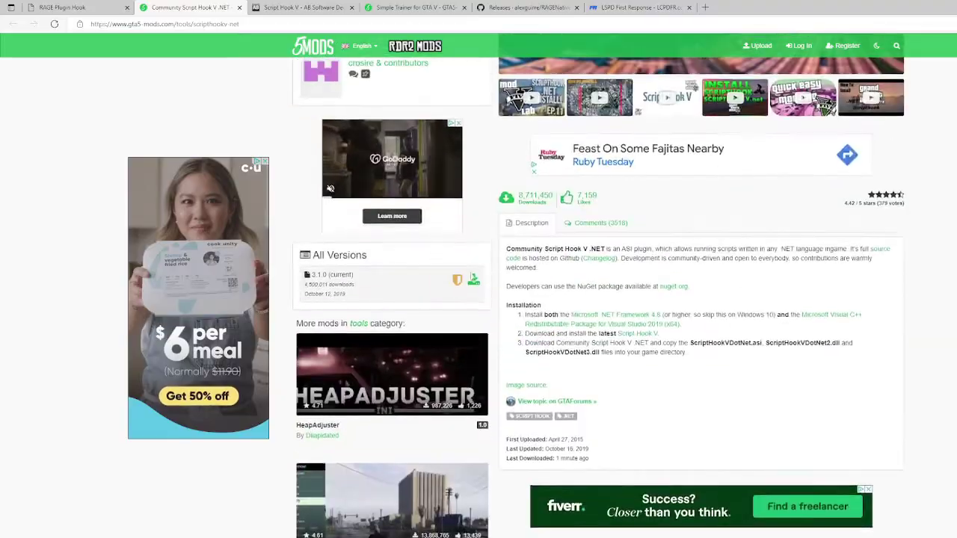
Download ScriptHookVDotNet.zip from the scripthookvdotnet GitHub releases, then return to RAGE Plugin Hook.
{"action": "left_click", "coordinate": [515, 299]}
{"action": "scroll", "coordinate": [708, 410], "scroll_direction": "down", "scroll_amount": 10}
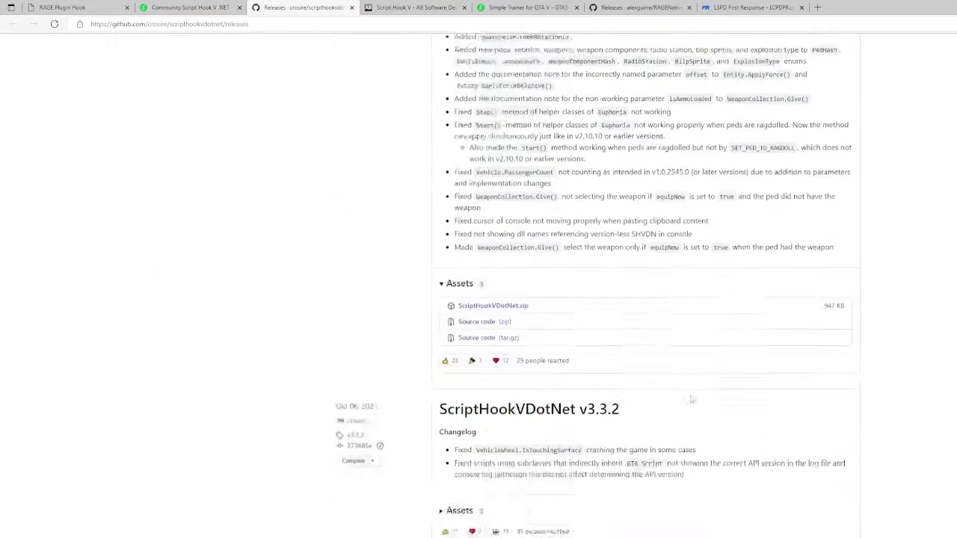
{"action": "left_click", "coordinate": [525, 145]}
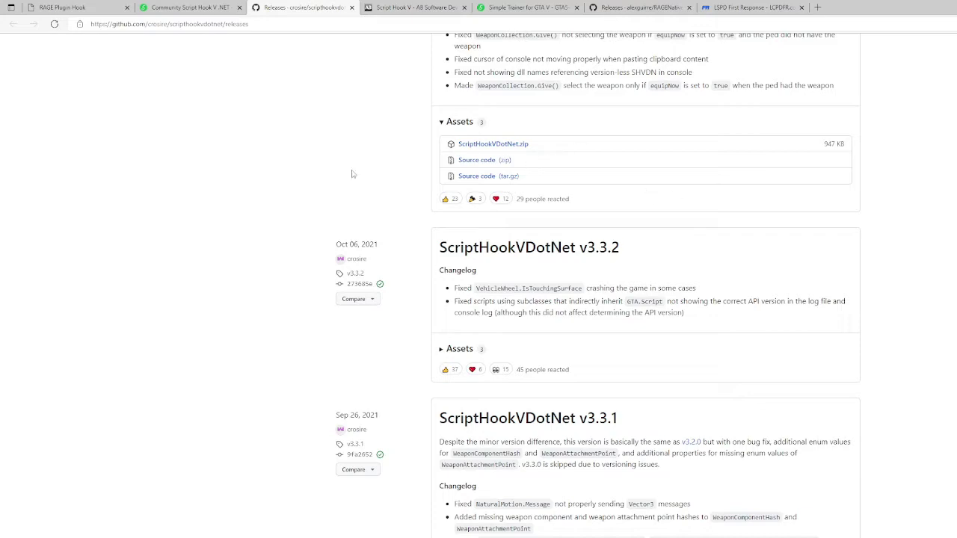
{"action": "left_click", "coordinate": [118, 9]}
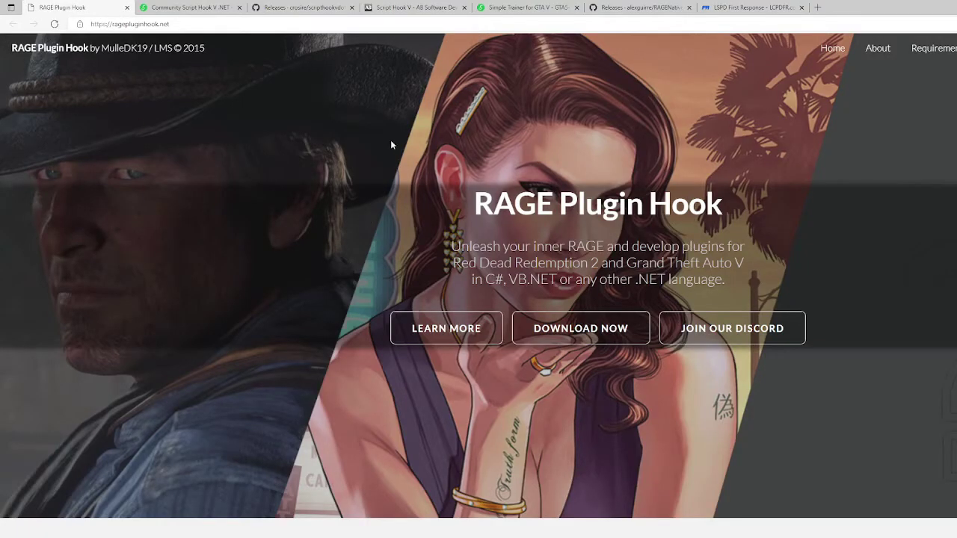
Check the RAGE Plugin Hook 1.87 entry for GTA V (Legacy), then close that tab.
{"action": "left_click", "coordinate": [581, 334]}
{"action": "left_click", "coordinate": [515, 265]}
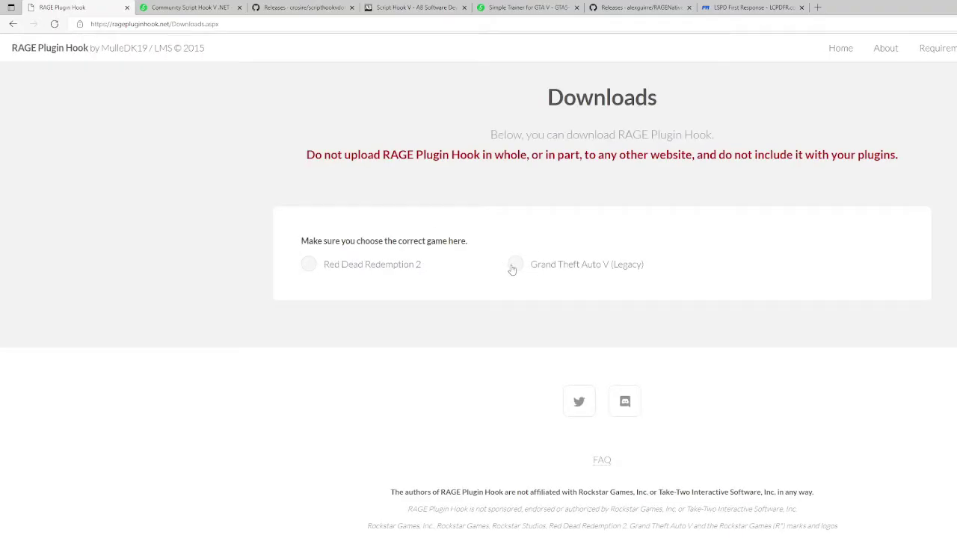
{"action": "scroll", "coordinate": [527, 288], "scroll_direction": "down", "scroll_amount": 1}
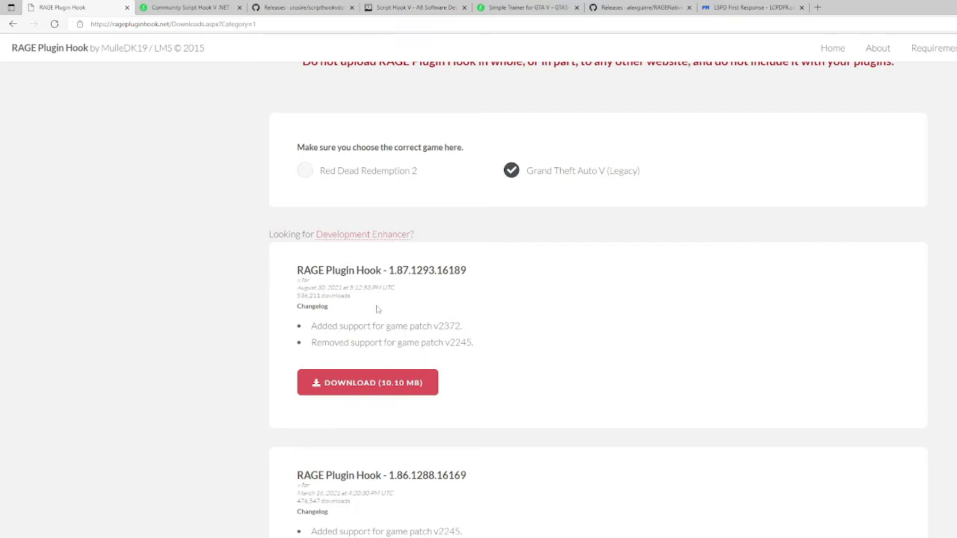
{"action": "left_click_drag", "start_coordinate": [296, 293], "coordinate": [393, 299]}
{"action": "left_click", "coordinate": [402, 295]}
{"action": "left_click", "coordinate": [126, 7]}
{"action": "scroll", "coordinate": [586, 213], "scroll_direction": "up", "scroll_amount": 3}
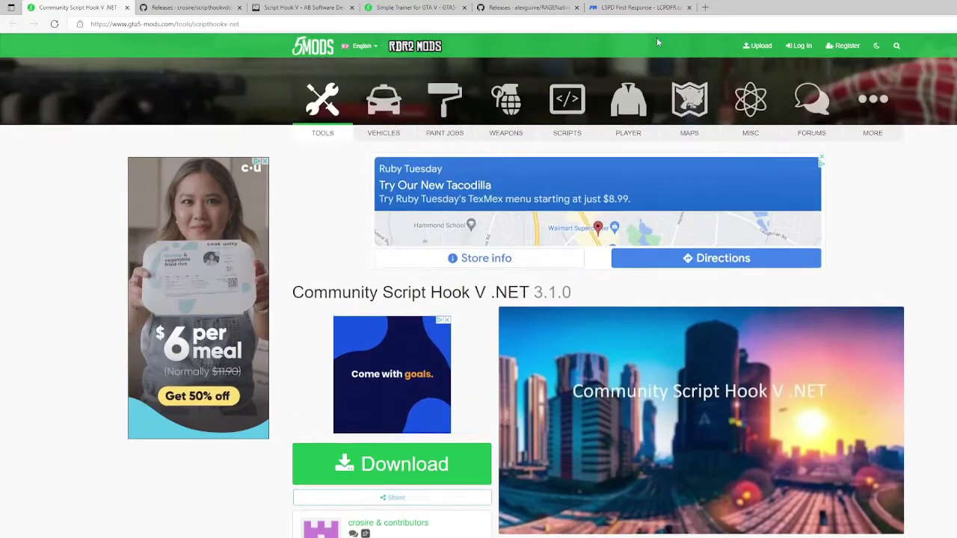
{"action": "left_click", "coordinate": [639, 6]}
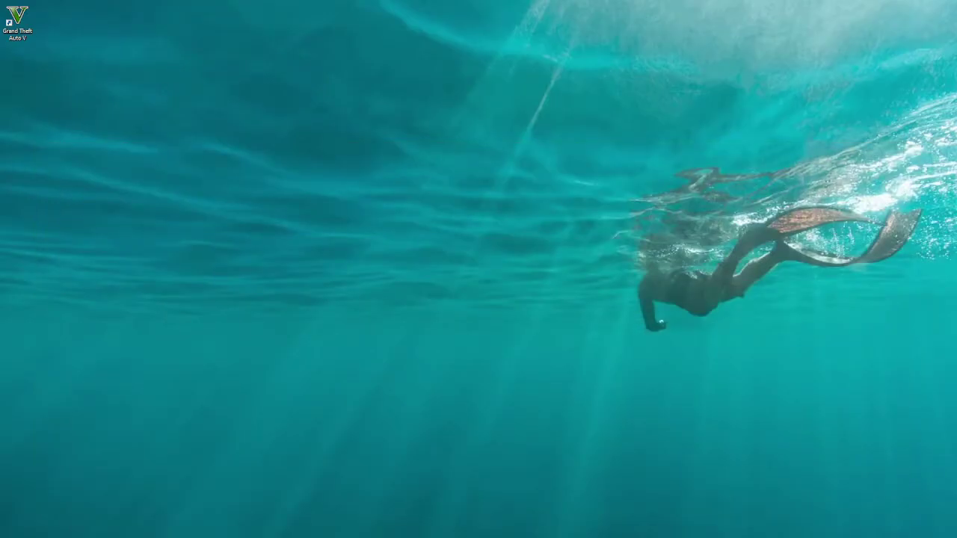
Move today's five downloaded files from Downloads onto the desktop.
{"action": "key", "text": "super+e"}
{"action": "left_click", "coordinate": [115, 146]}
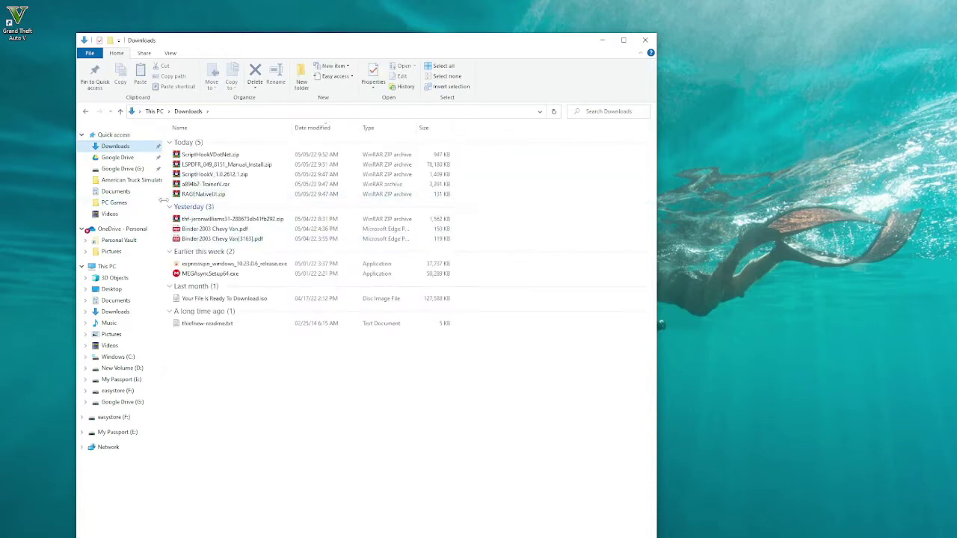
{"action": "left_click_drag", "start_coordinate": [167, 204], "coordinate": [944, 112]}
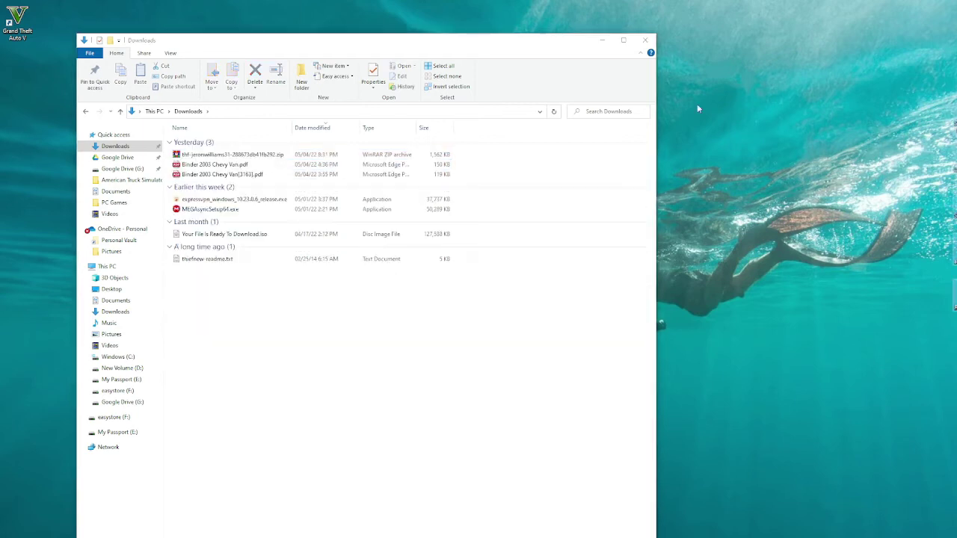
{"action": "left_click", "coordinate": [644, 39]}
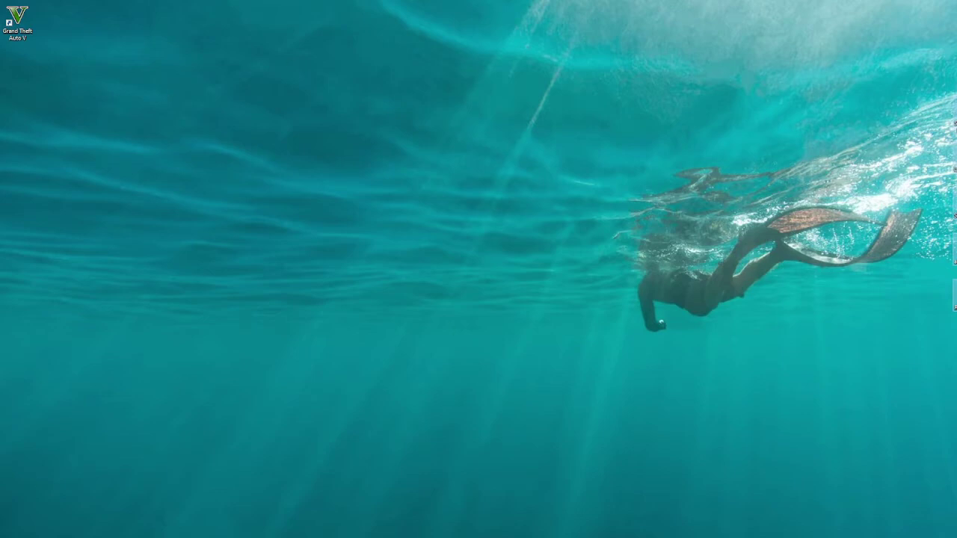
{"action": "key", "text": "super"}
{"action": "scroll", "coordinate": [60, 495], "scroll_direction": "down", "scroll_amount": 2}
{"action": "left_click", "coordinate": [565, 403]}
Launch Steam and open Grand Theft Auto V's Properties from the library.
{"action": "key", "text": "super"}
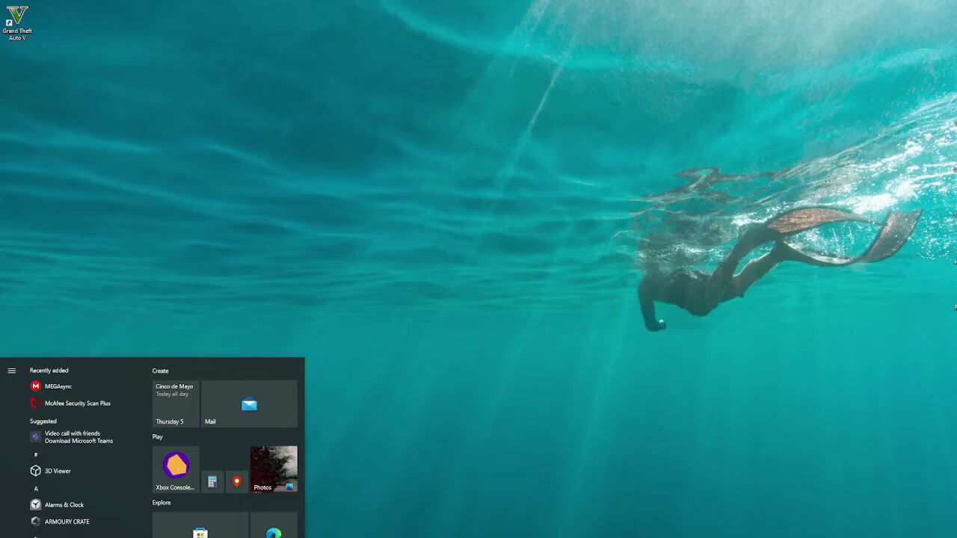
{"action": "left_click", "coordinate": [169, 469]}
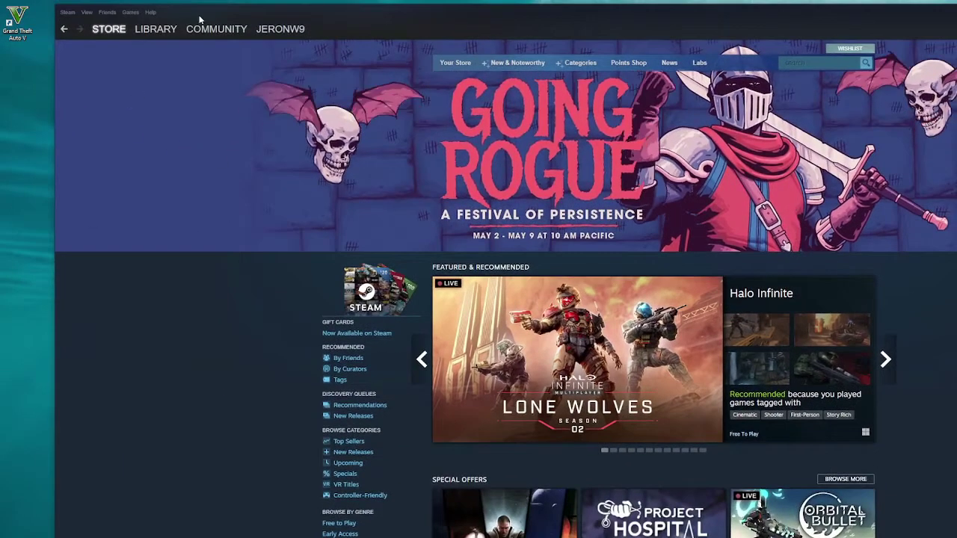
{"action": "left_click", "coordinate": [154, 34]}
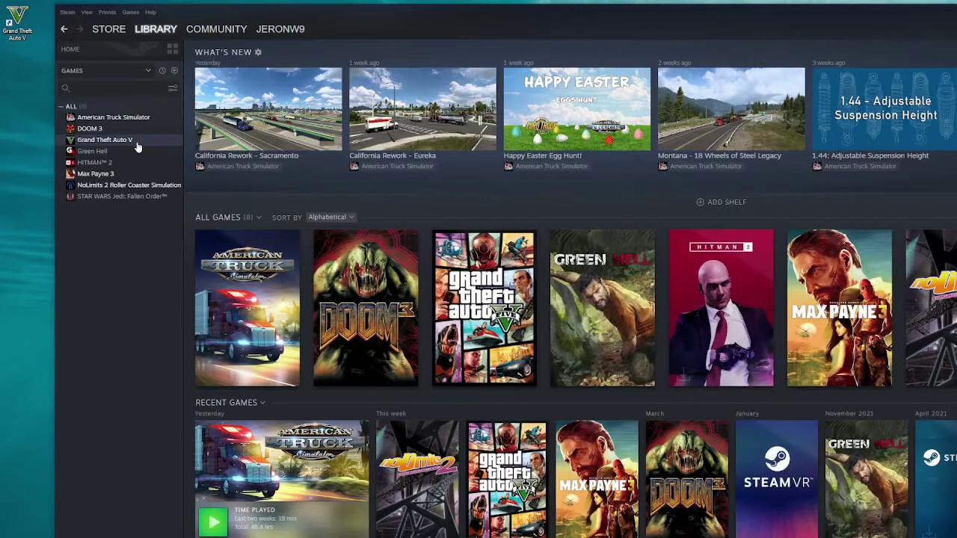
{"action": "left_click", "coordinate": [139, 144]}
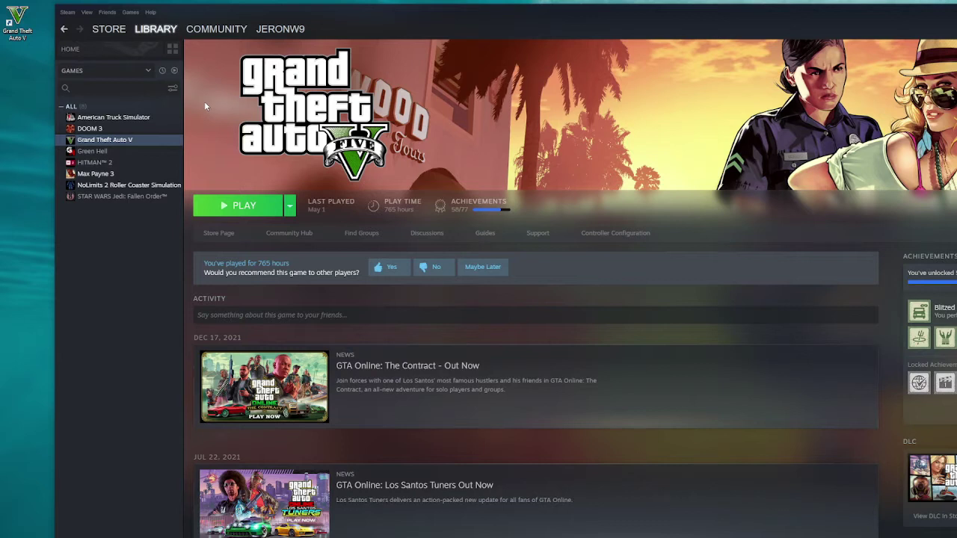
{"action": "right_click", "coordinate": [163, 143]}
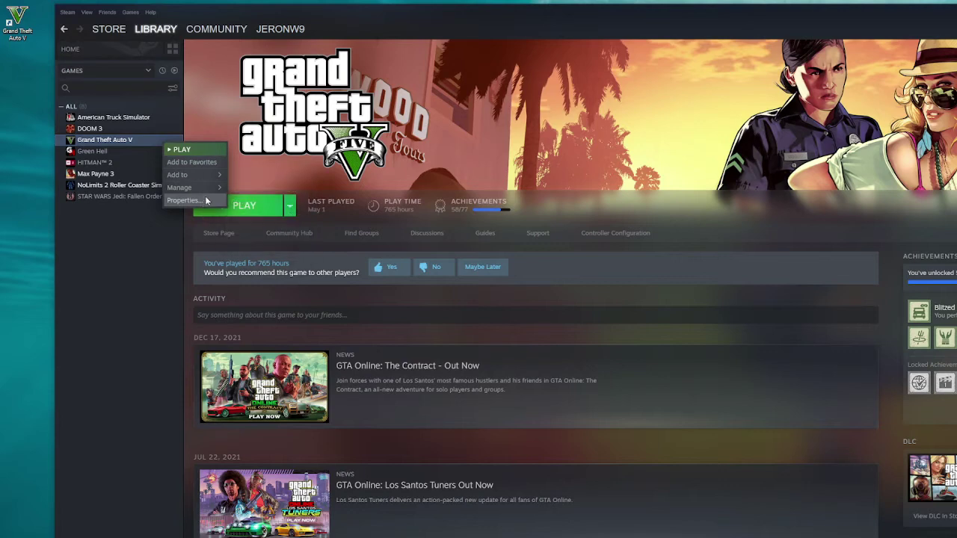
{"action": "mouse_move", "coordinate": [211, 189]}
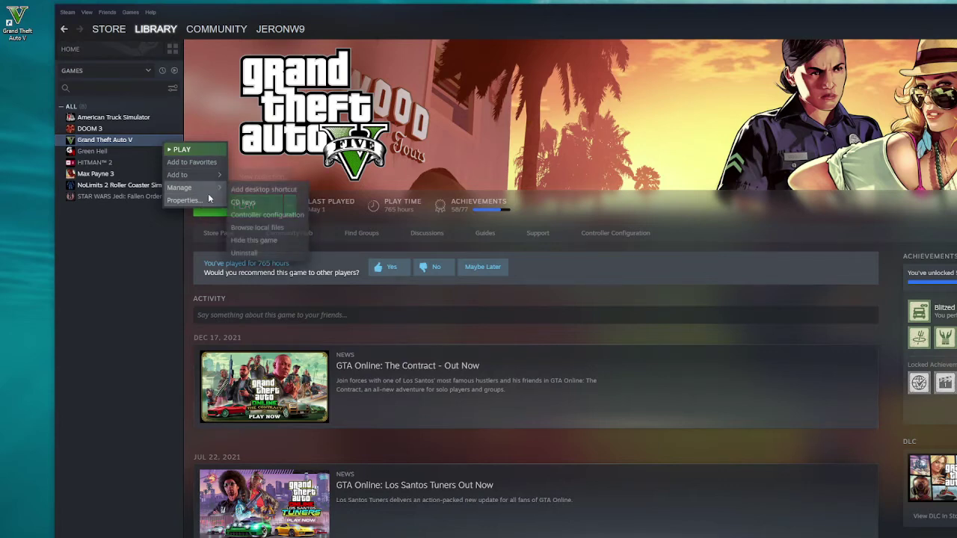
{"action": "left_click", "coordinate": [194, 200]}
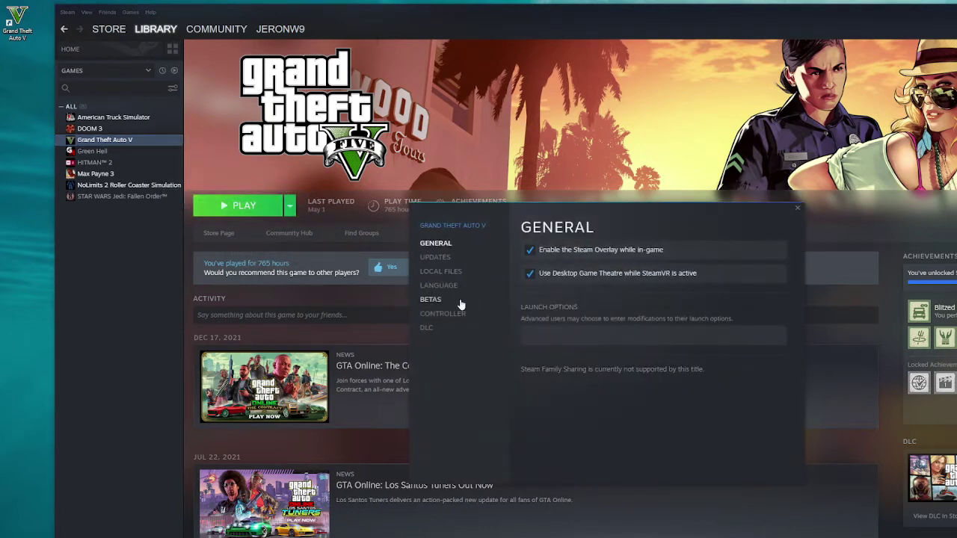
Verify the integrity of Grand Theft Auto V's files under Local Files, then close Properties.
{"action": "left_click", "coordinate": [431, 259]}
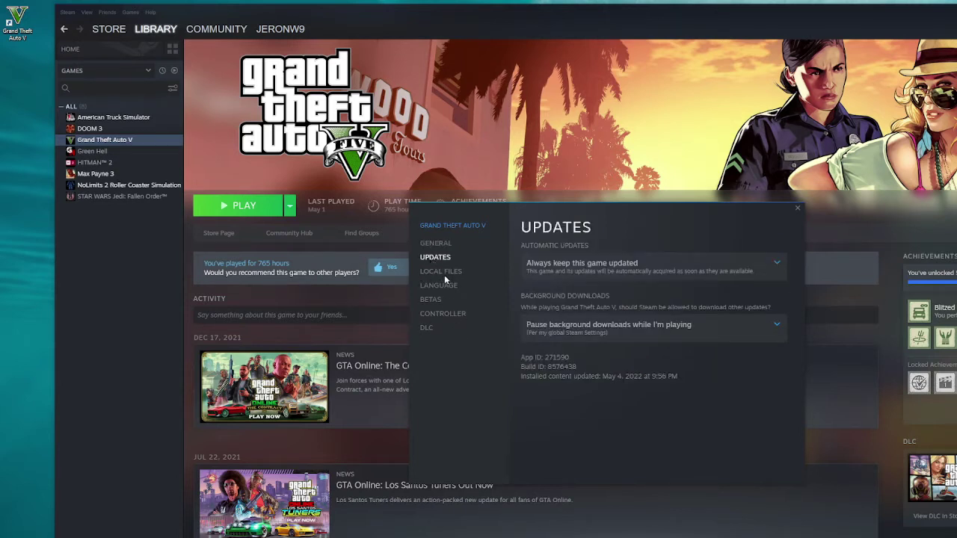
{"action": "left_click", "coordinate": [446, 273]}
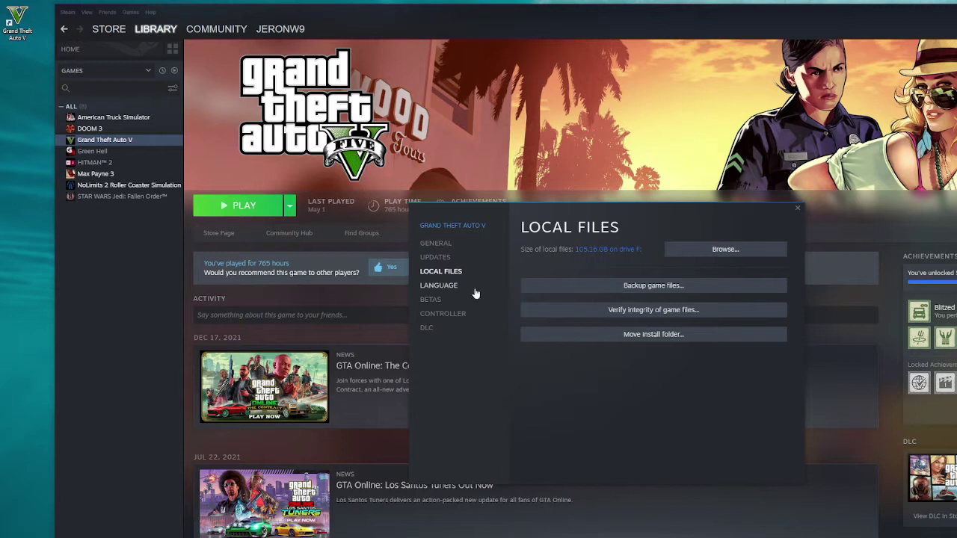
{"action": "left_click", "coordinate": [669, 314]}
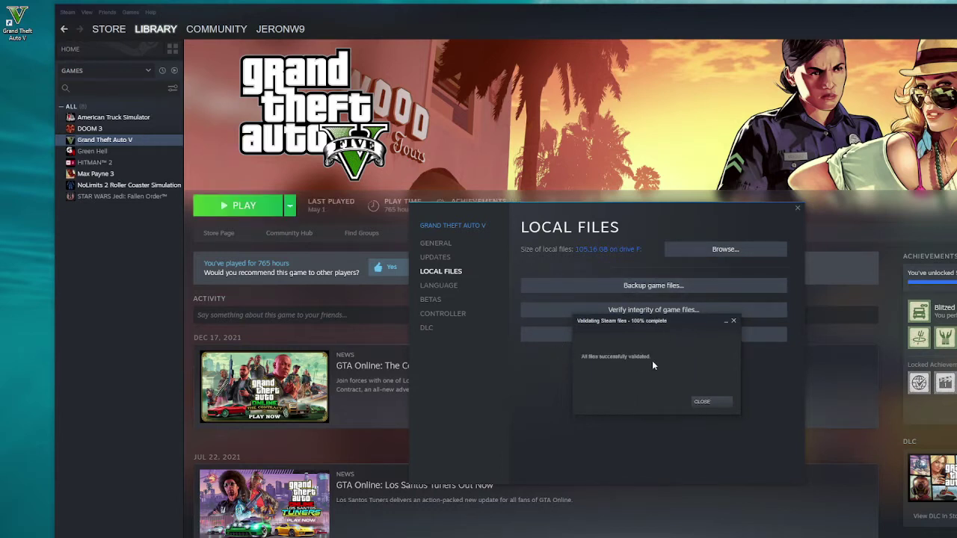
{"action": "left_click", "coordinate": [710, 402]}
{"action": "left_click", "coordinate": [797, 205]}
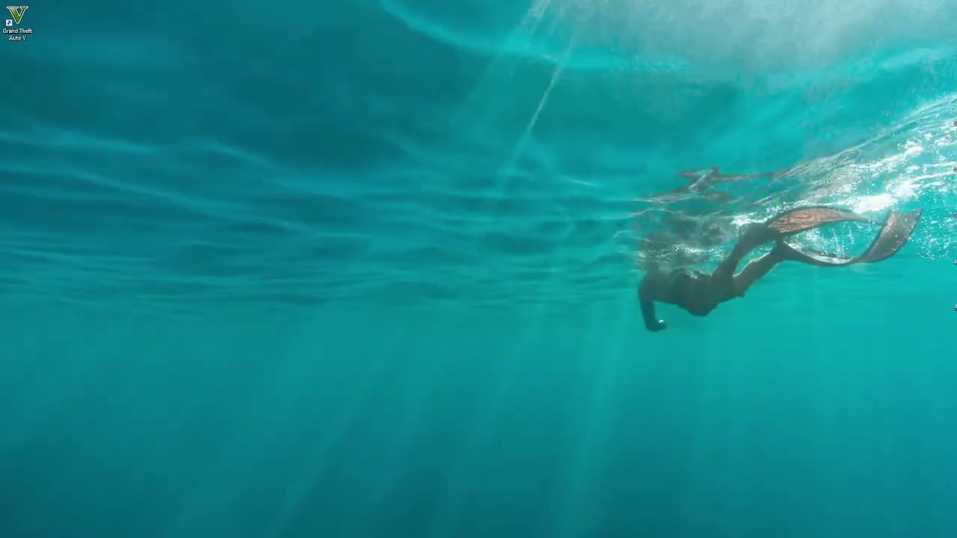
Relaunch Steam and browse Grand Theft Auto V's local files to open its install folder.
{"action": "key", "text": "super"}
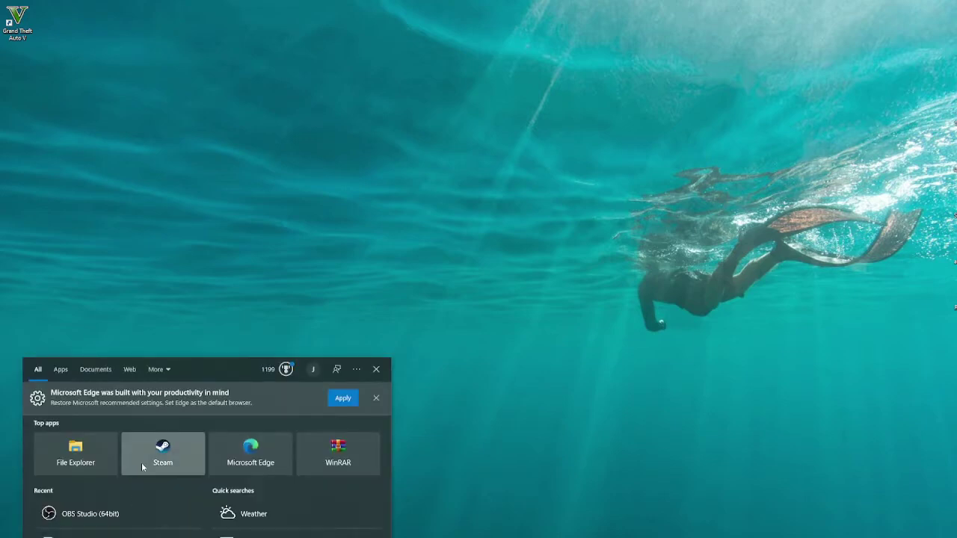
{"action": "left_click", "coordinate": [150, 463]}
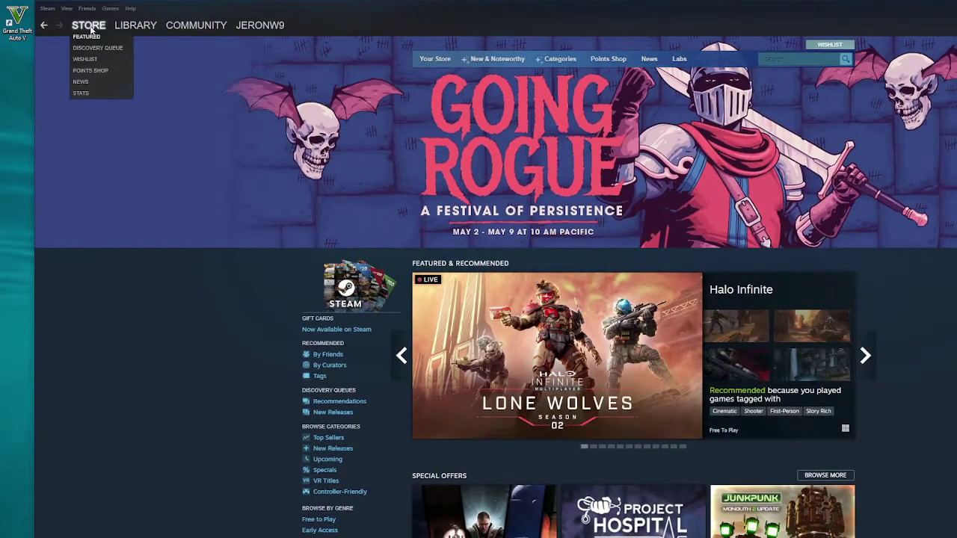
{"action": "left_click", "coordinate": [137, 32]}
{"action": "left_click", "coordinate": [137, 39]}
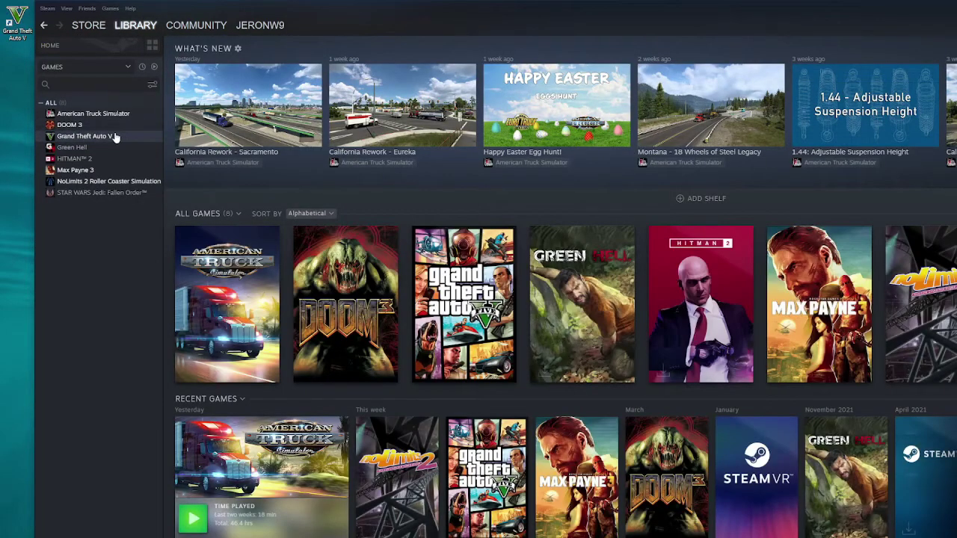
{"action": "left_click", "coordinate": [118, 134]}
{"action": "right_click", "coordinate": [117, 137]}
{"action": "left_click", "coordinate": [137, 193]}
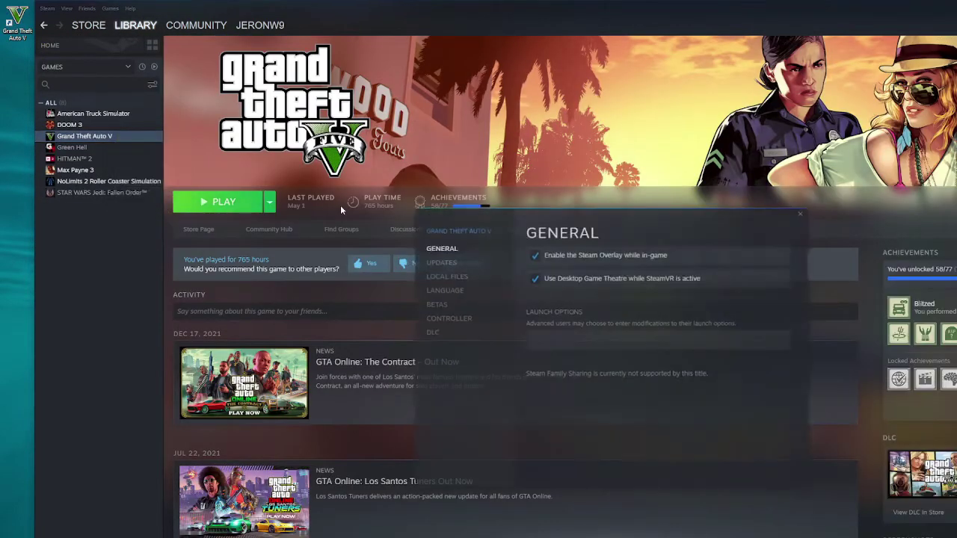
{"action": "left_click", "coordinate": [448, 276]}
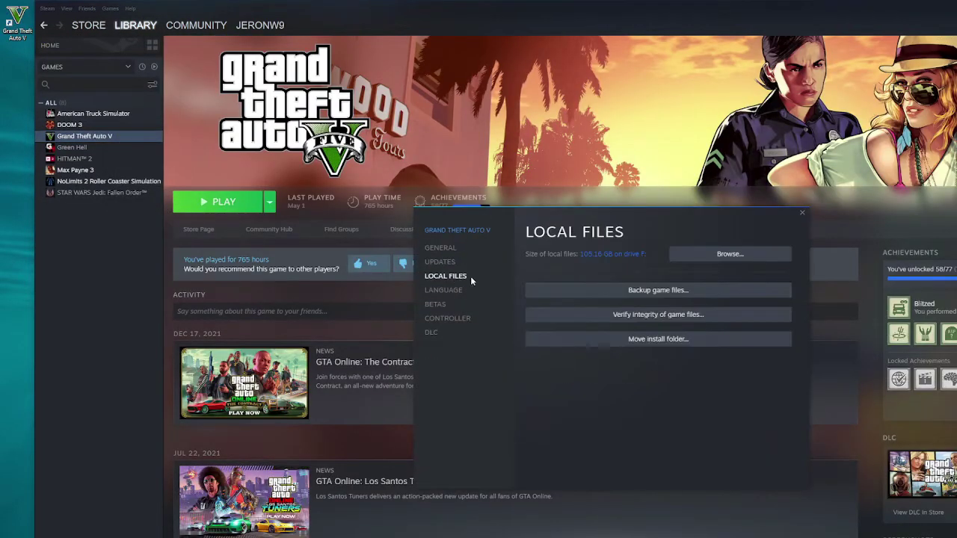
{"action": "left_click", "coordinate": [760, 257]}
{"action": "left_click", "coordinate": [804, 213]}
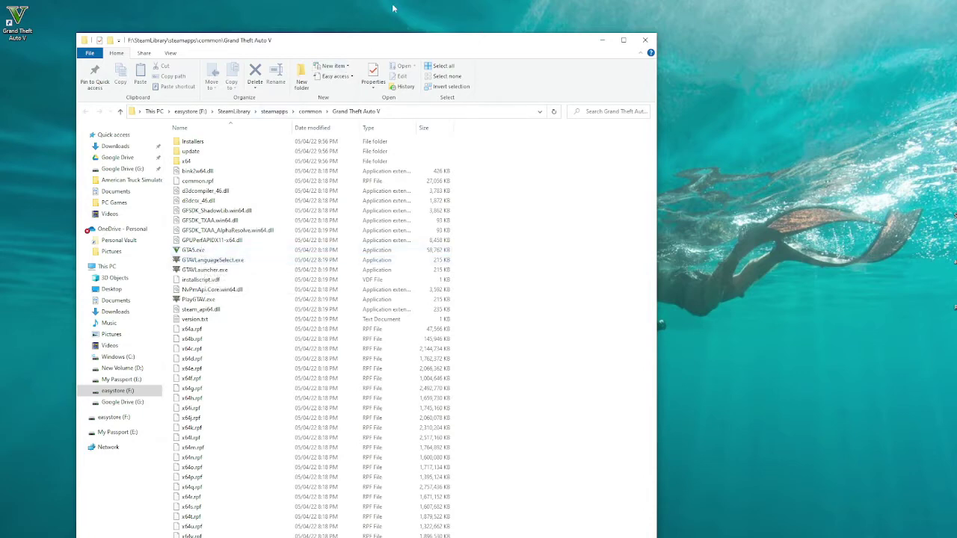
Navigate to F:\SteamLibrary\steamapps\common and select the Grand Theft Auto V folder.
{"action": "left_click_drag", "start_coordinate": [375, 44], "coordinate": [459, 44]}
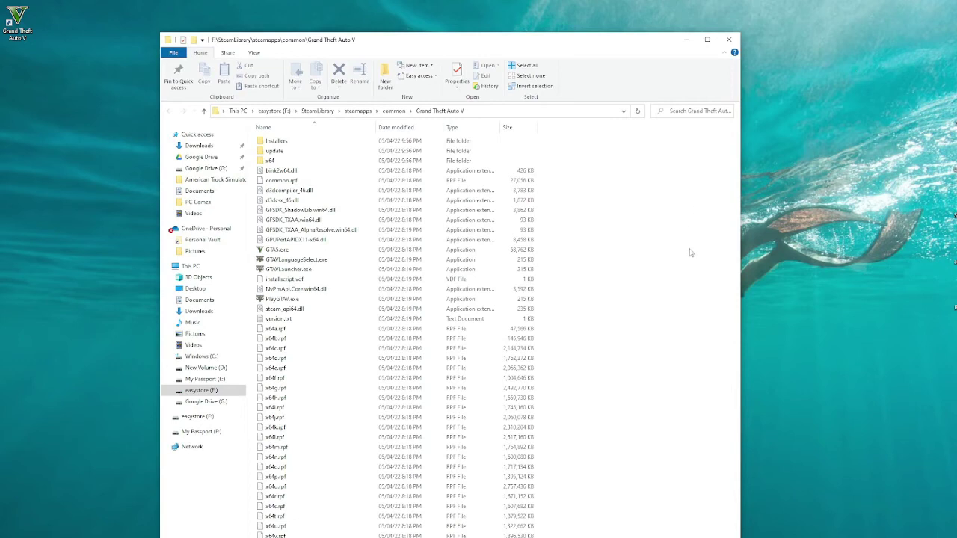
{"action": "left_click", "coordinate": [210, 390]}
{"action": "double_click", "coordinate": [299, 259]}
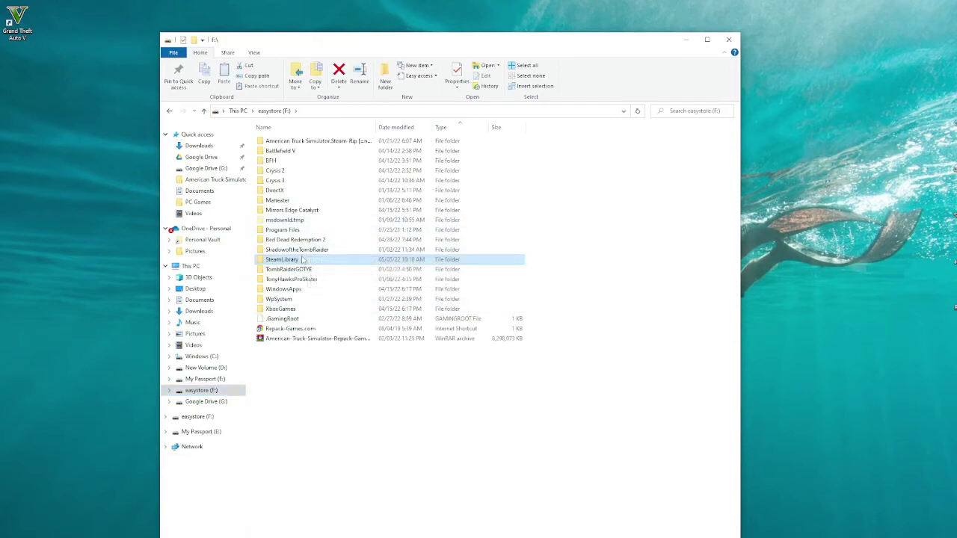
{"action": "double_click", "coordinate": [278, 140]}
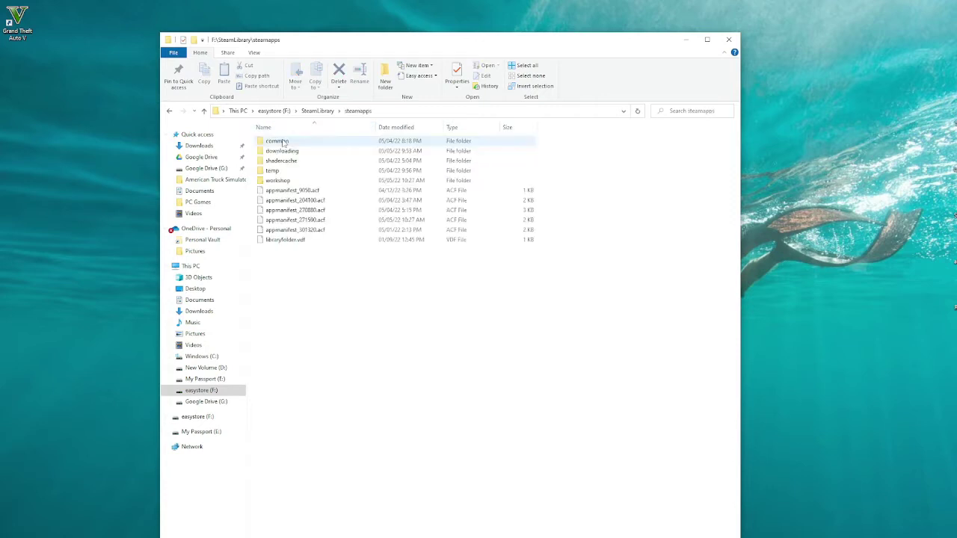
{"action": "double_click", "coordinate": [278, 141]}
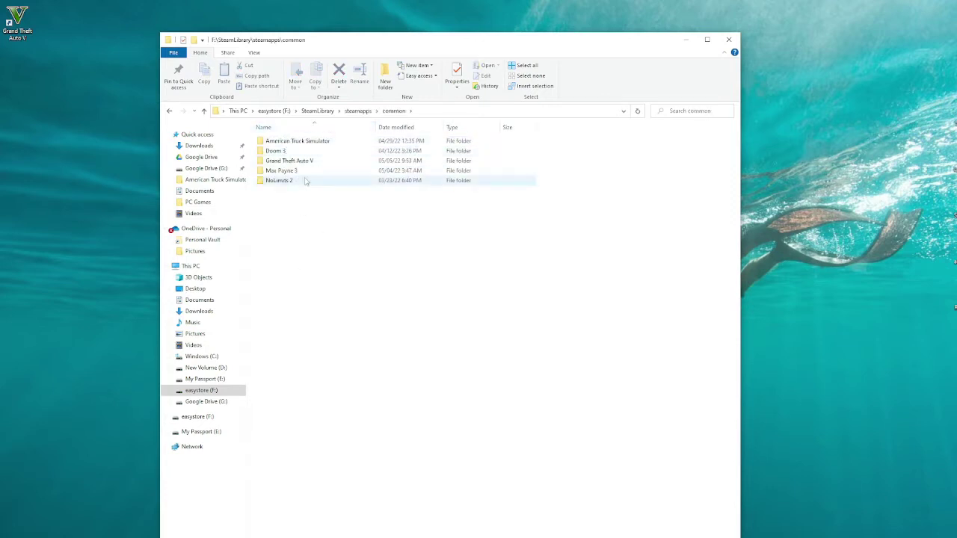
{"action": "left_click", "coordinate": [307, 162]}
Copy the Grand Theft Auto V folder and paste a backup copy into common.
{"action": "right_click", "coordinate": [307, 162]}
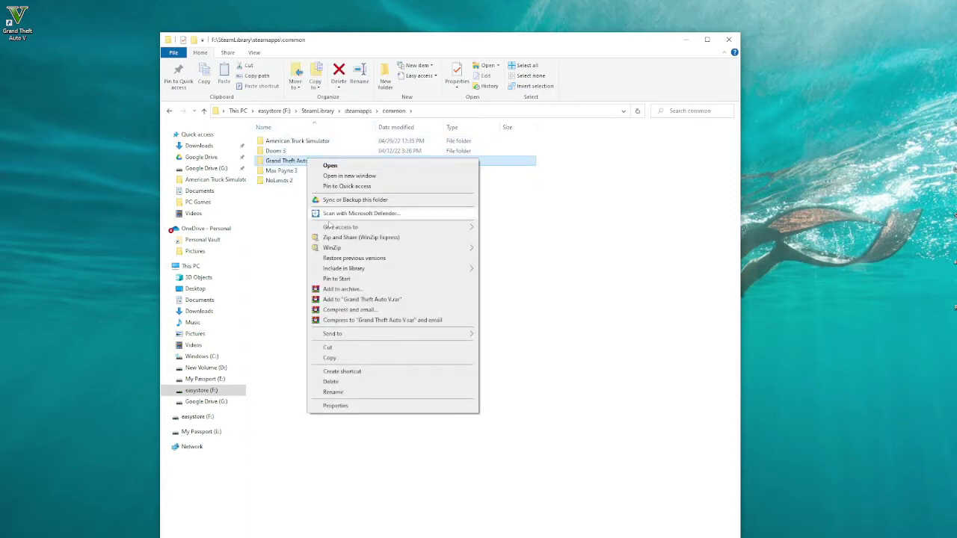
{"action": "left_click", "coordinate": [347, 361]}
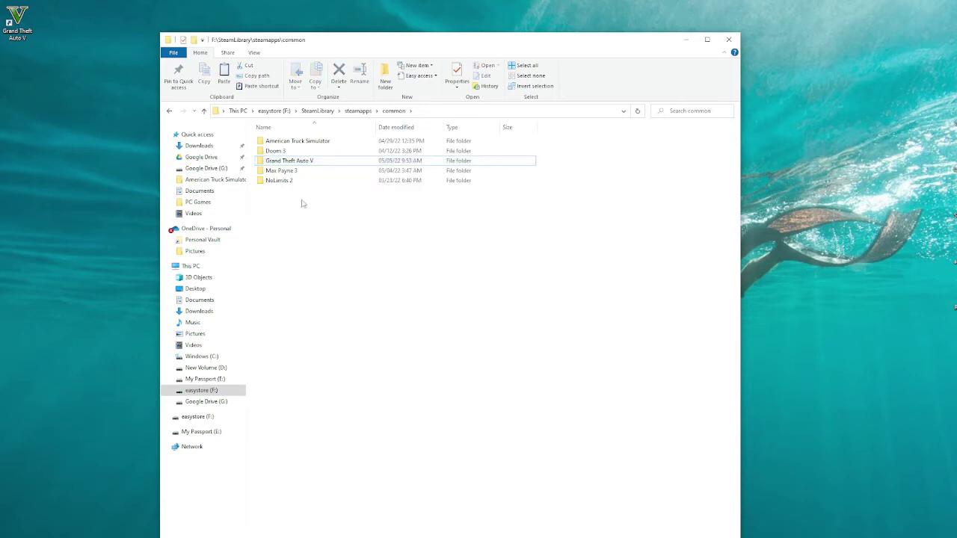
{"action": "right_click", "coordinate": [315, 163]}
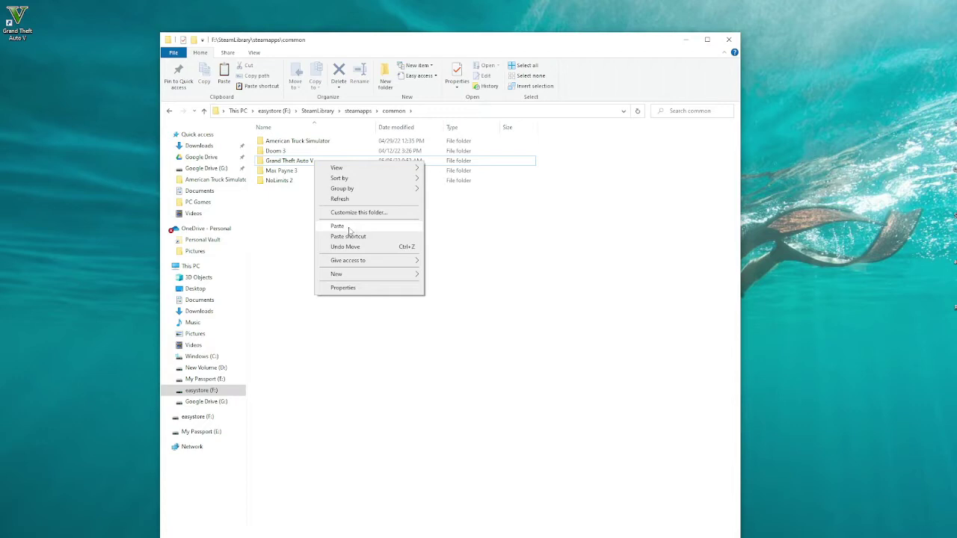
{"action": "left_click", "coordinate": [292, 224]}
{"action": "right_click", "coordinate": [291, 223]}
{"action": "left_click", "coordinate": [274, 209]}
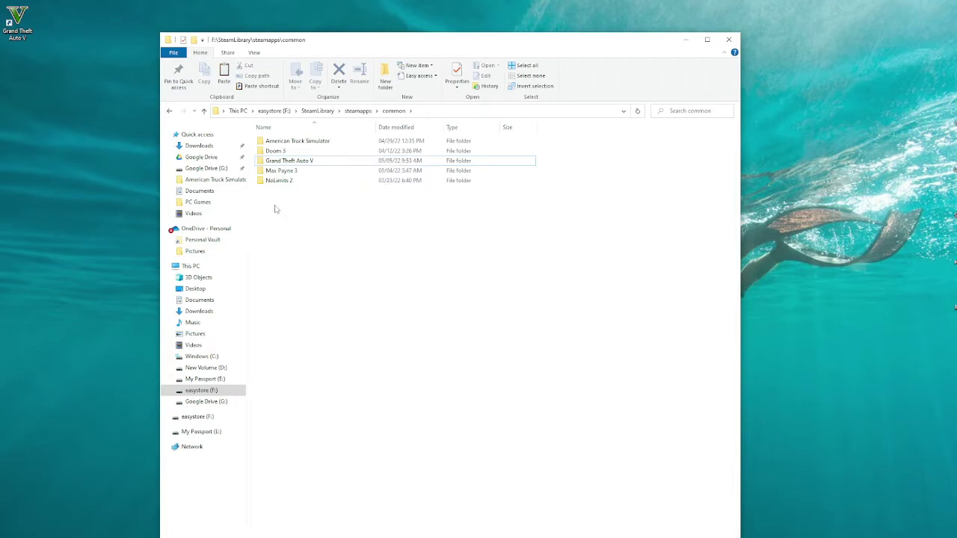
{"action": "right_click", "coordinate": [299, 225]}
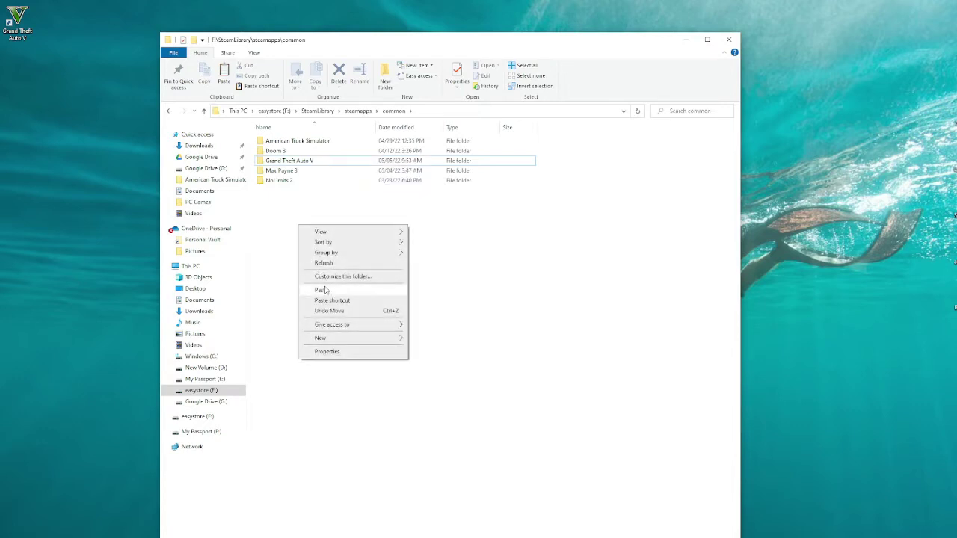
{"action": "left_click", "coordinate": [326, 290]}
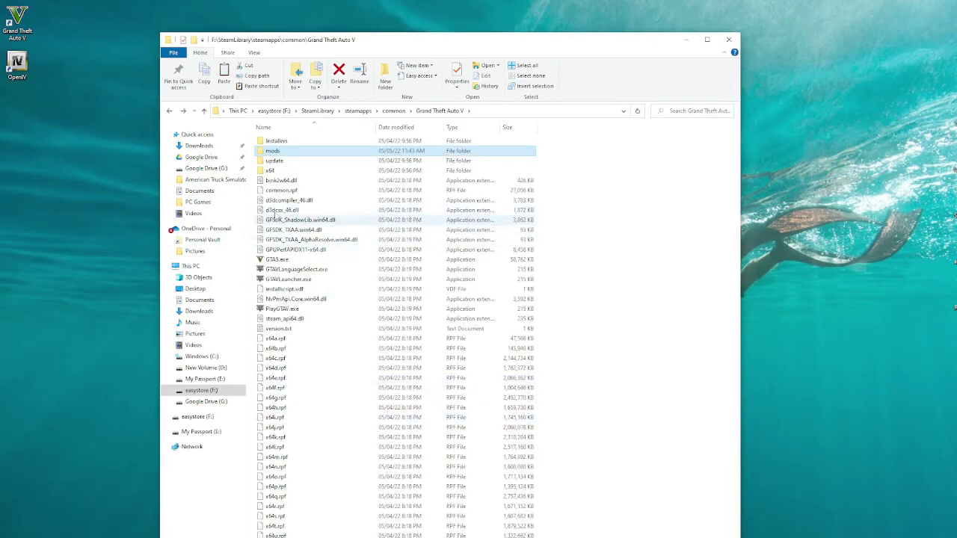
{"action": "double_click", "coordinate": [290, 151]}
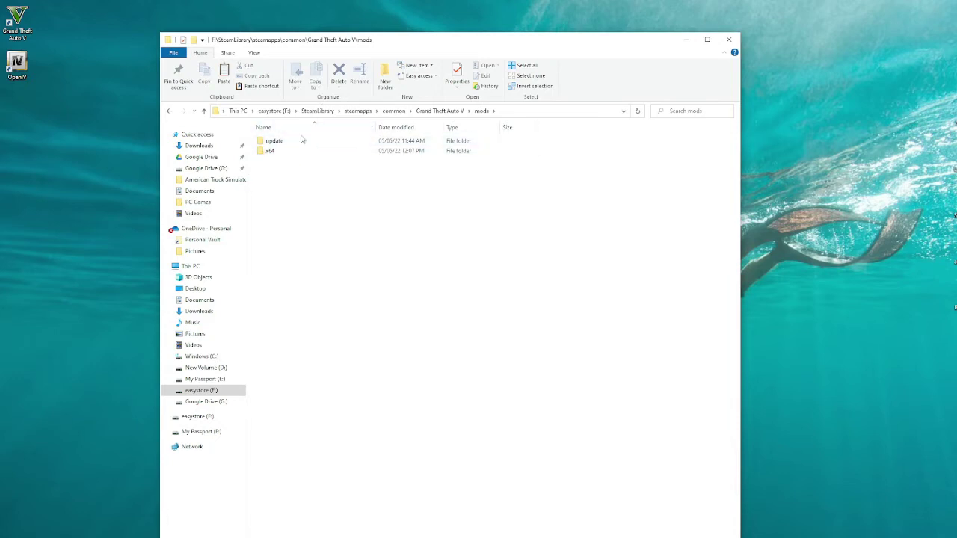
{"action": "left_click", "coordinate": [169, 112]}
{"action": "double_click", "coordinate": [17, 65]}
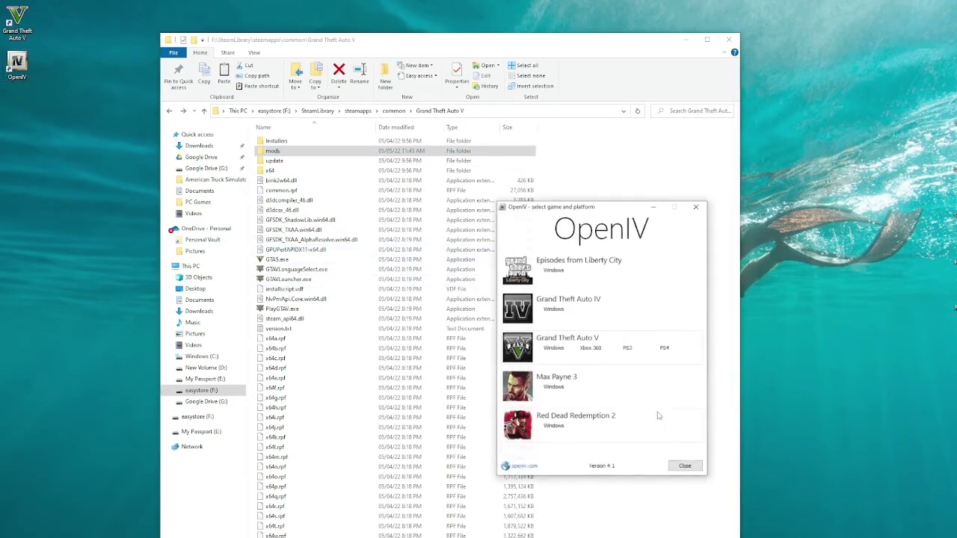
{"action": "left_click", "coordinate": [556, 348]}
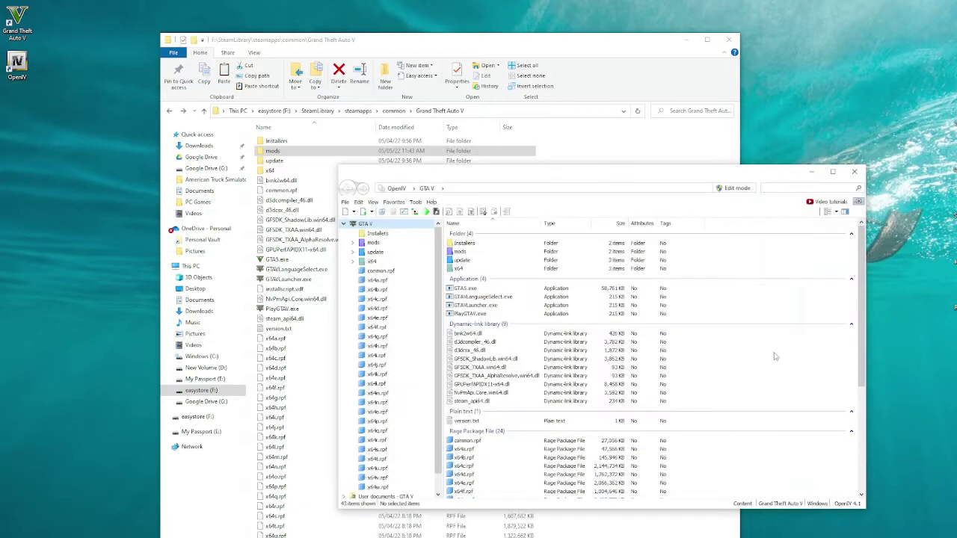
{"action": "double_click", "coordinate": [475, 252]}
{"action": "double_click", "coordinate": [476, 244]}
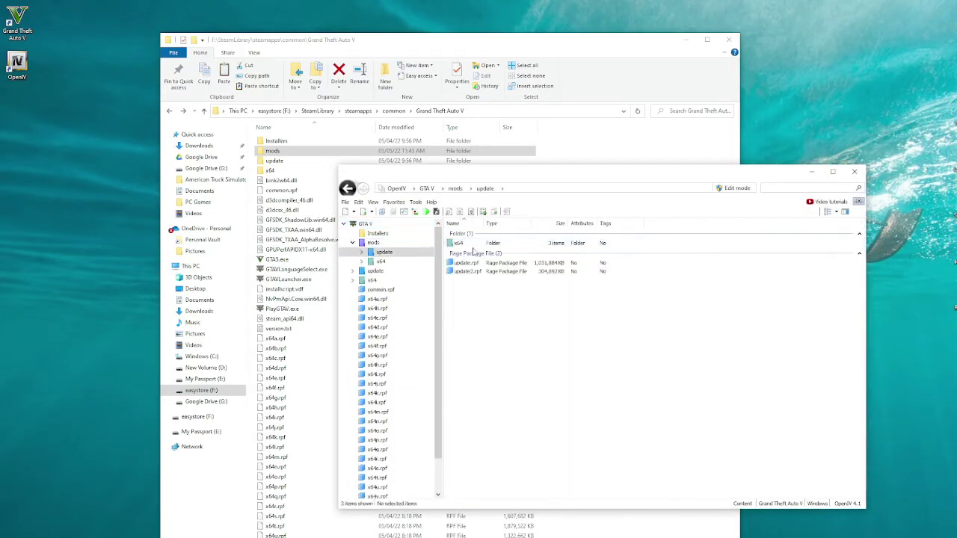
{"action": "left_click", "coordinate": [854, 171]}
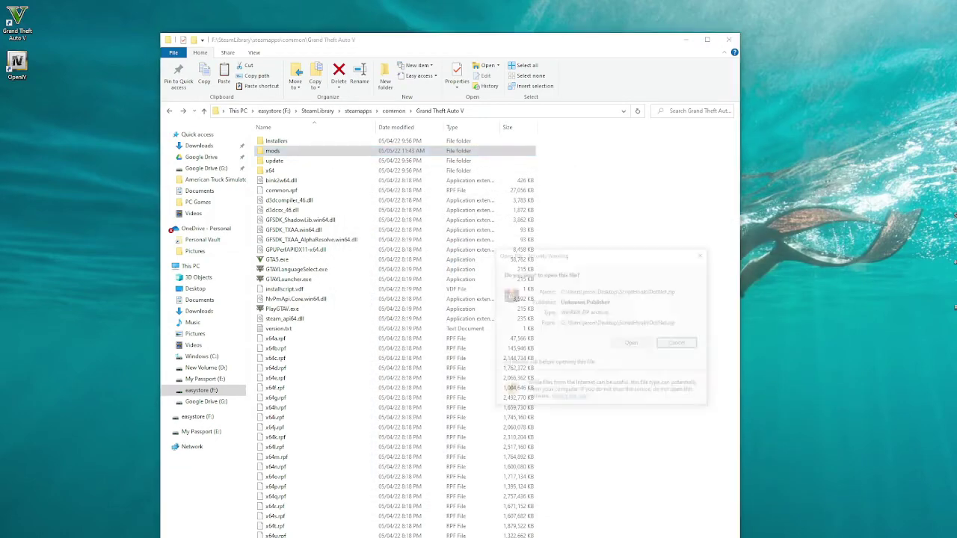
Extract ScriptHookVDotNet.asi, ScriptHookVDotNet2.dll and ScriptHookVDotNet3.dll from the zip into the game folder.
{"action": "left_click", "coordinate": [620, 343]}
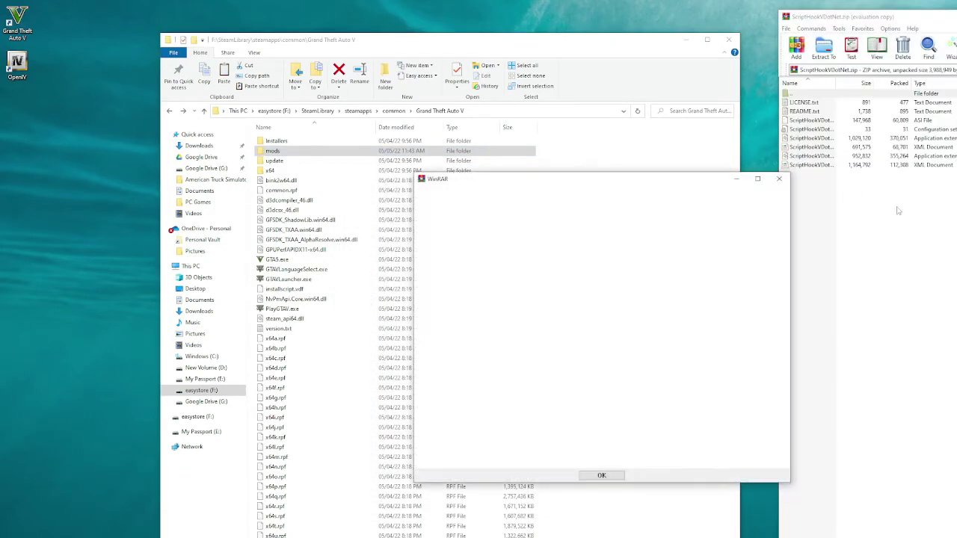
{"action": "left_click", "coordinate": [781, 176]}
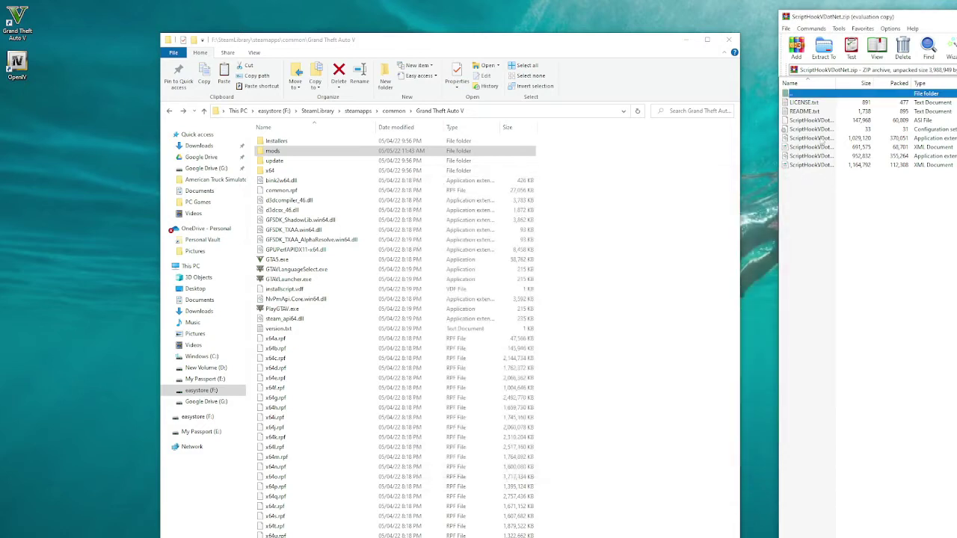
{"action": "left_click", "coordinate": [813, 129]}
{"action": "left_click", "coordinate": [817, 147], "text": "ctrl"}
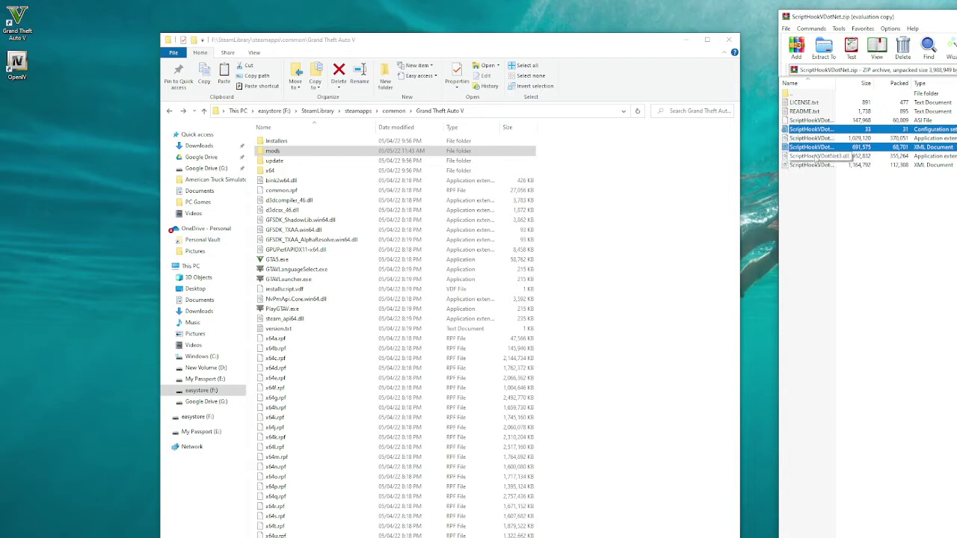
{"action": "left_click", "coordinate": [816, 120]}
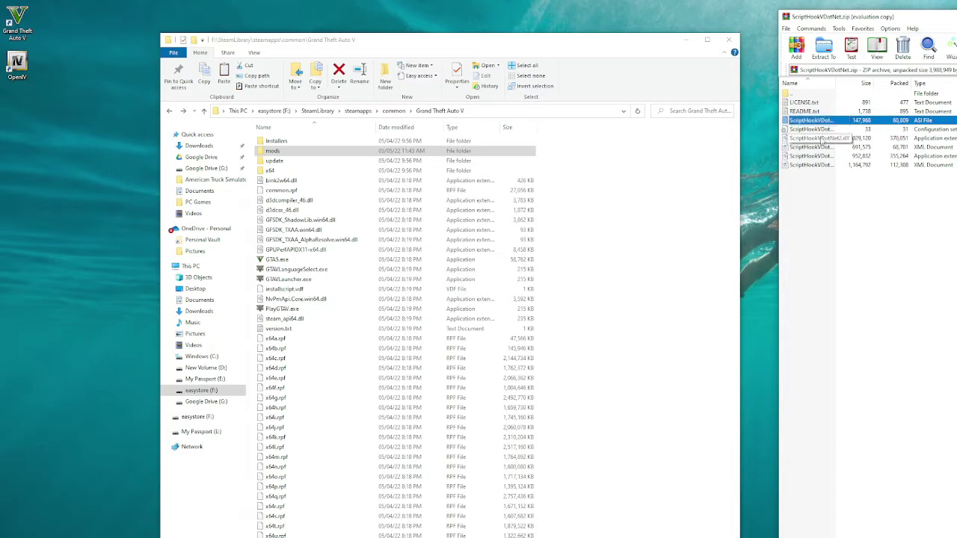
{"action": "left_click", "coordinate": [821, 139], "text": "ctrl"}
{"action": "left_click", "coordinate": [821, 157], "text": "ctrl"}
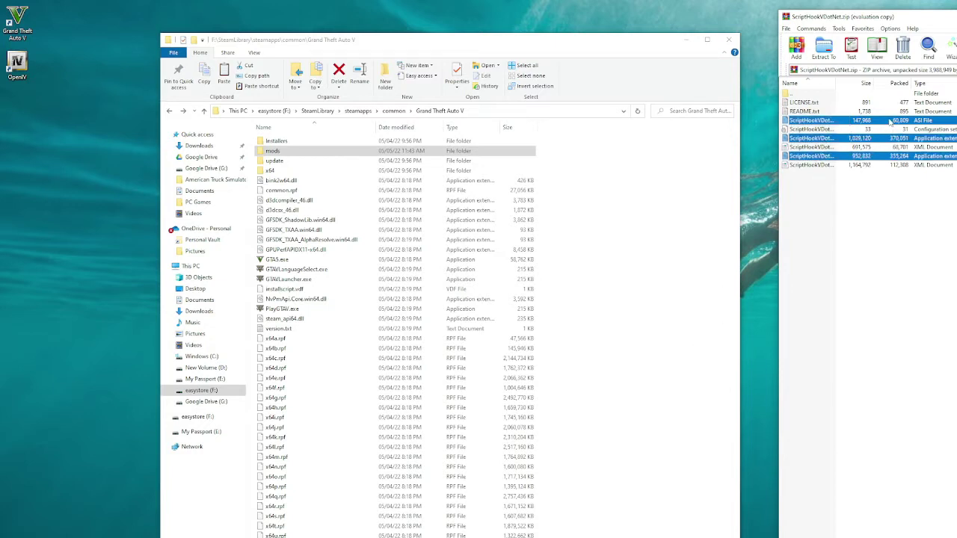
{"action": "left_click_drag", "start_coordinate": [889, 122], "coordinate": [570, 429]}
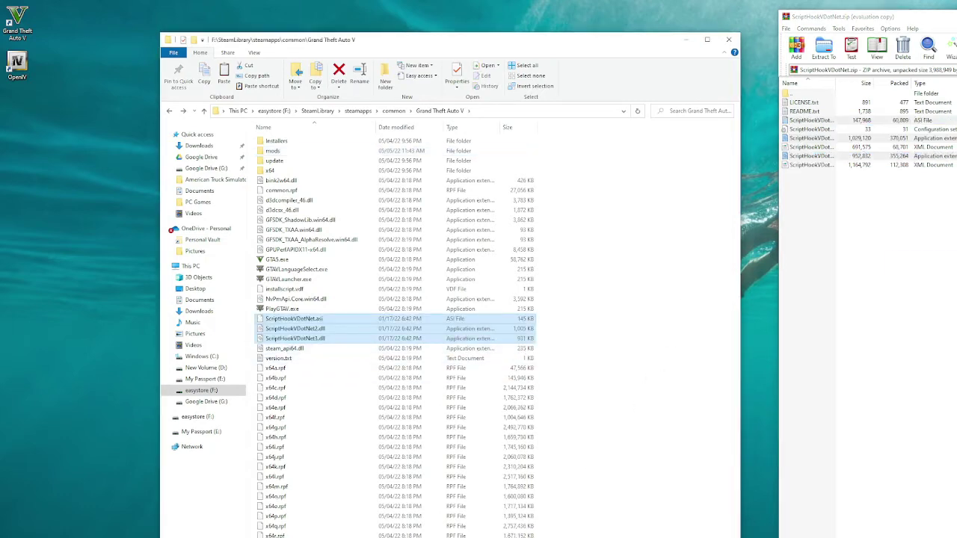
{"action": "key", "text": "alt+F4"}
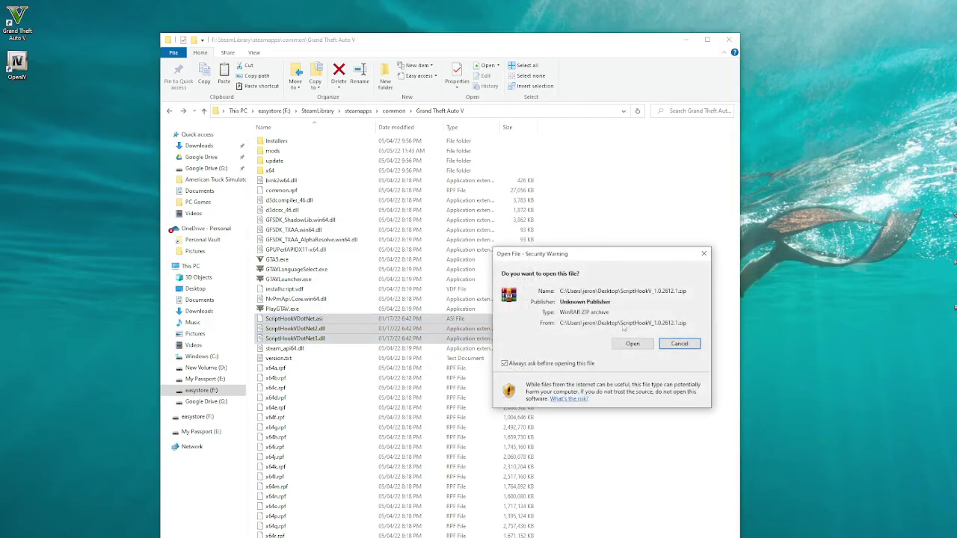
Extract dinput8.dll and ScriptHookV.dll from the ScriptHookV zip's bin folder into the game folder.
{"action": "left_click", "coordinate": [632, 344]}
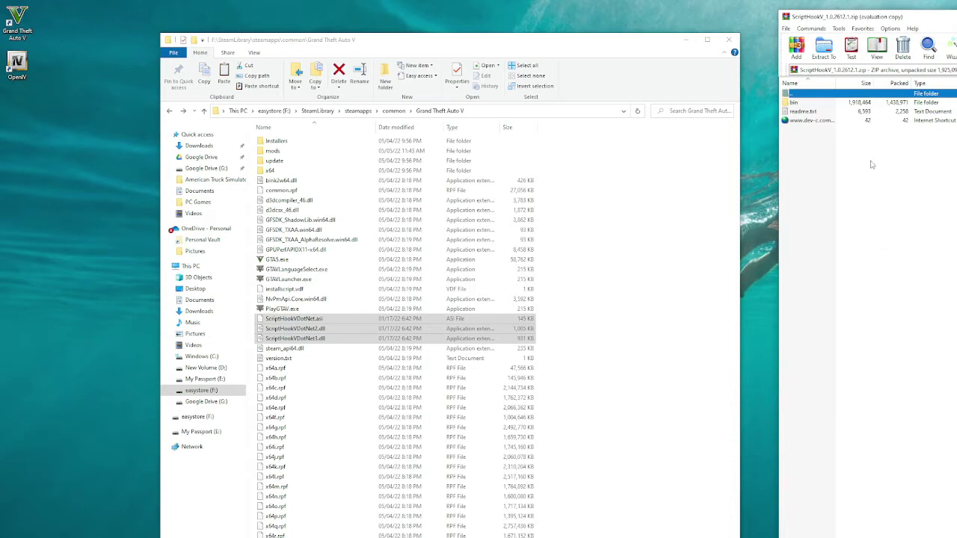
{"action": "double_click", "coordinate": [816, 103]}
{"action": "left_click_drag", "start_coordinate": [829, 174], "coordinate": [828, 113]}
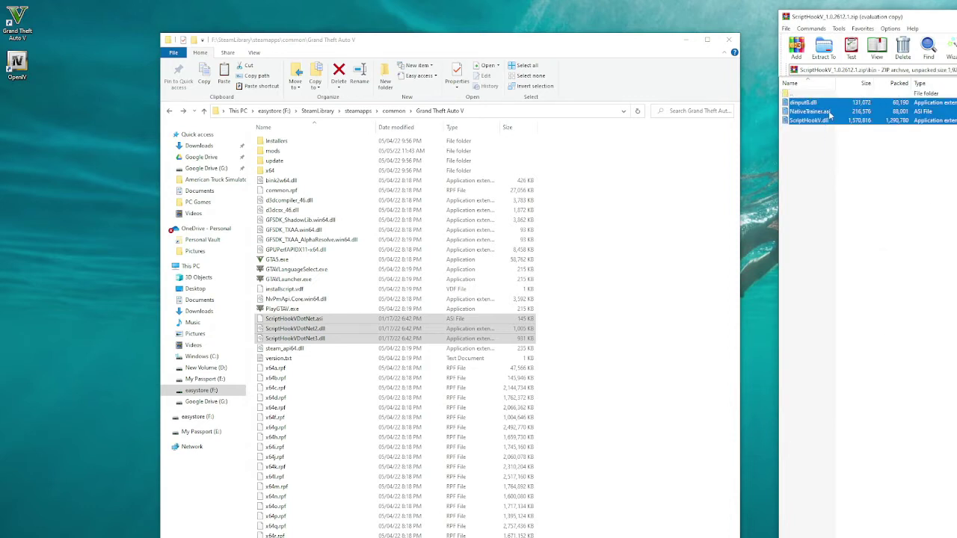
{"action": "left_click", "coordinate": [829, 112], "text": "ctrl"}
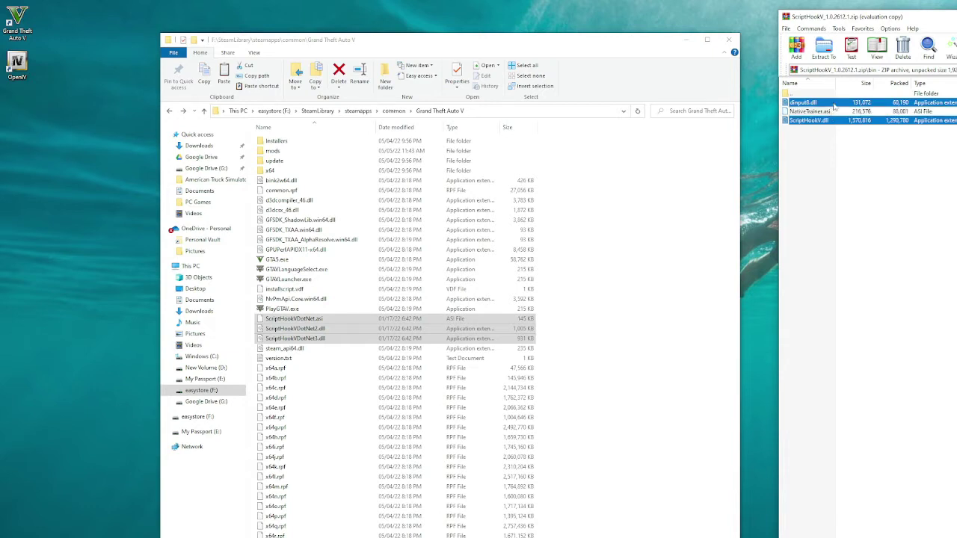
{"action": "left_click_drag", "start_coordinate": [837, 104], "coordinate": [350, 448]}
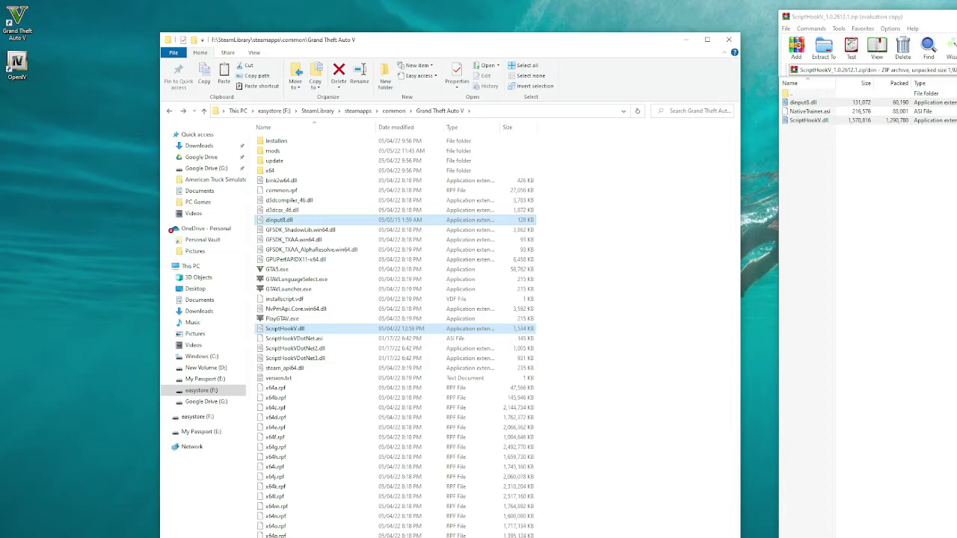
{"action": "key", "text": "alt+F4"}
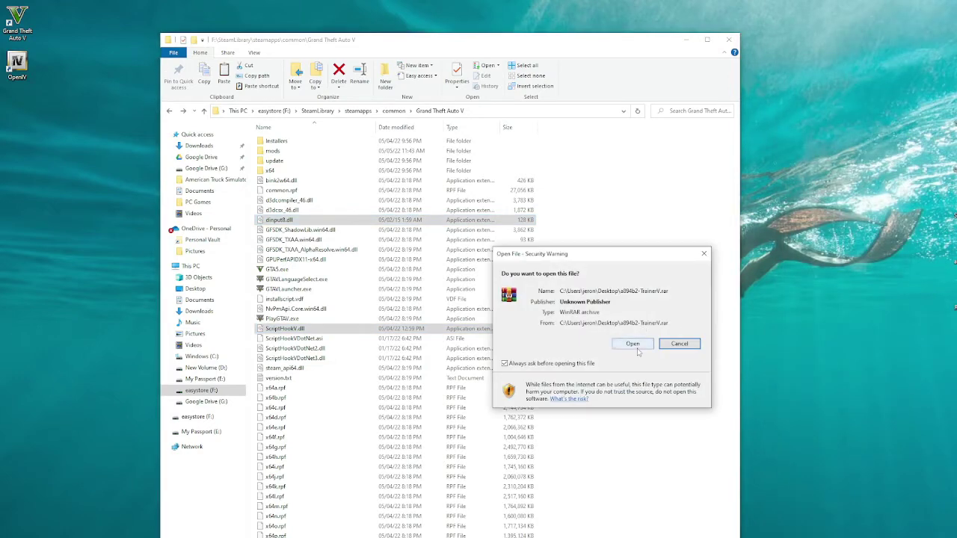
Extract TrainerV.asi and trainerv.ini from TrainerV.rar into the game folder.
{"action": "left_click", "coordinate": [632, 343]}
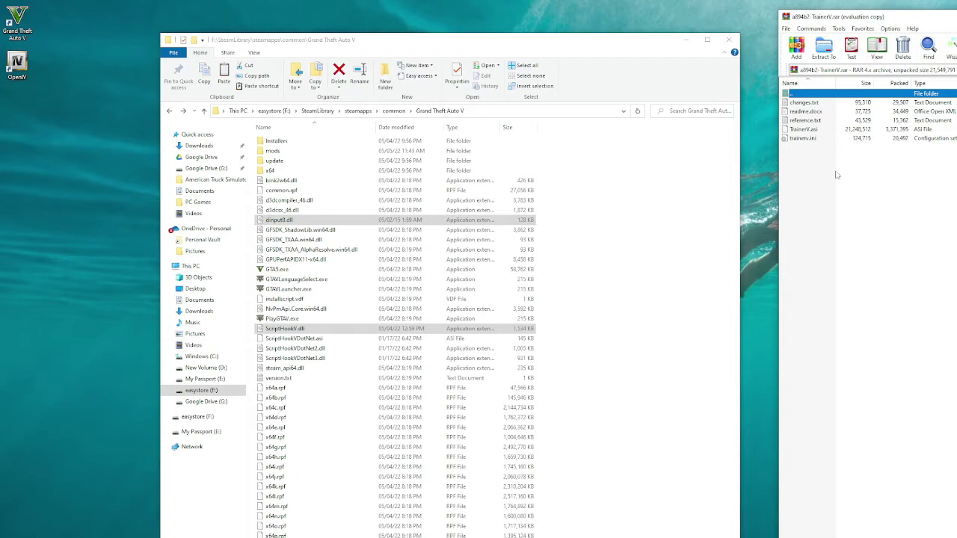
{"action": "key", "text": "Escape"}
{"action": "left_click_drag", "start_coordinate": [831, 170], "coordinate": [384, 509]}
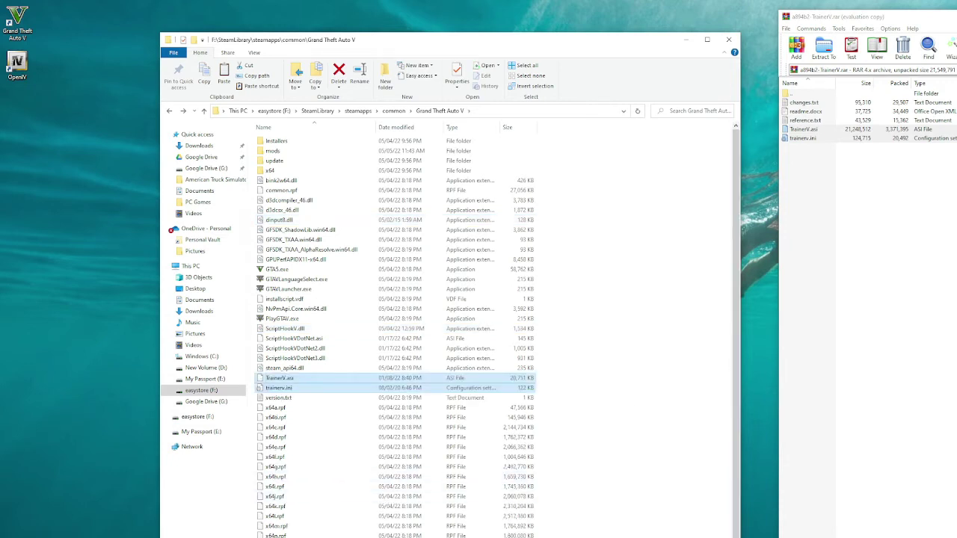
{"action": "left_click", "coordinate": [956, 17]}
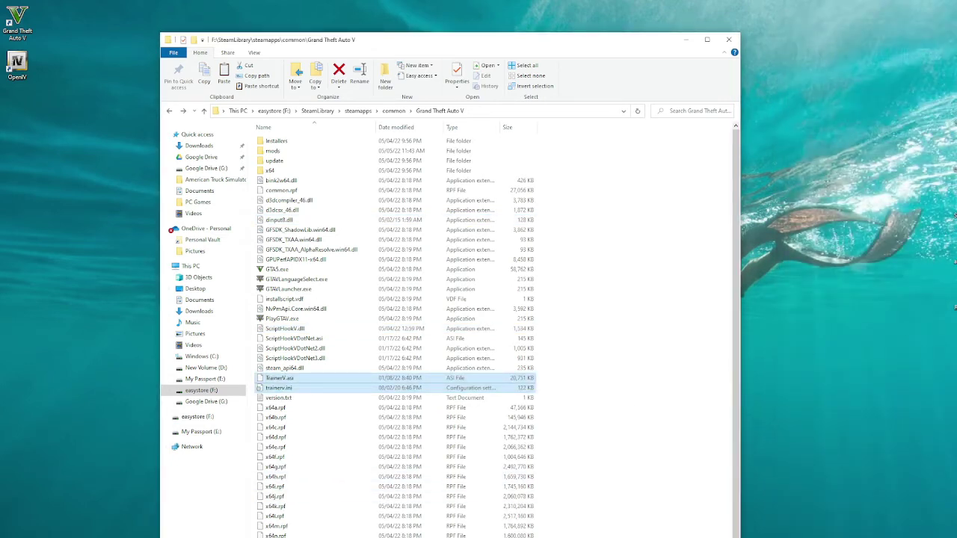
Look through Documents (Dash, My Games) and My Passport (E:) > PC Games > Game Cheats > mod.
{"action": "key", "text": "alt+F4"}
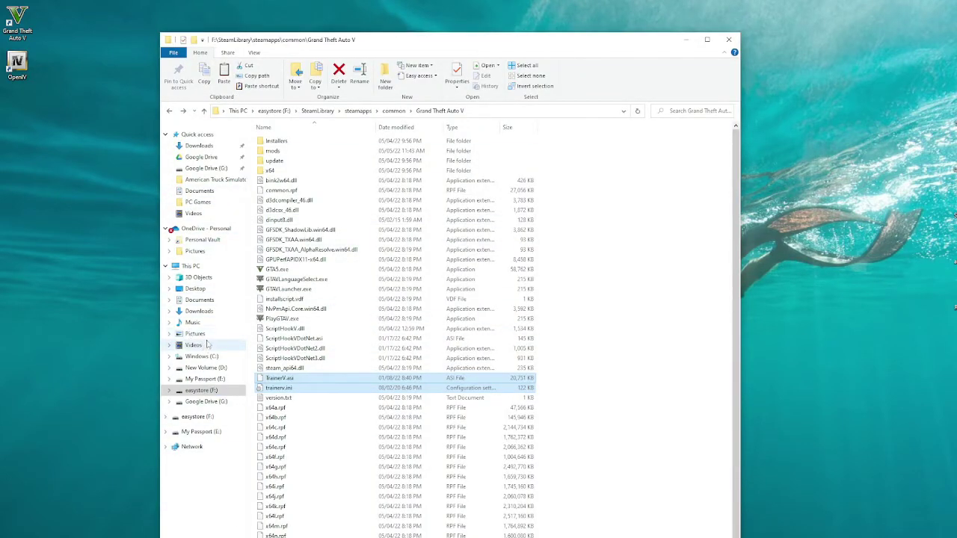
{"action": "left_click", "coordinate": [201, 300]}
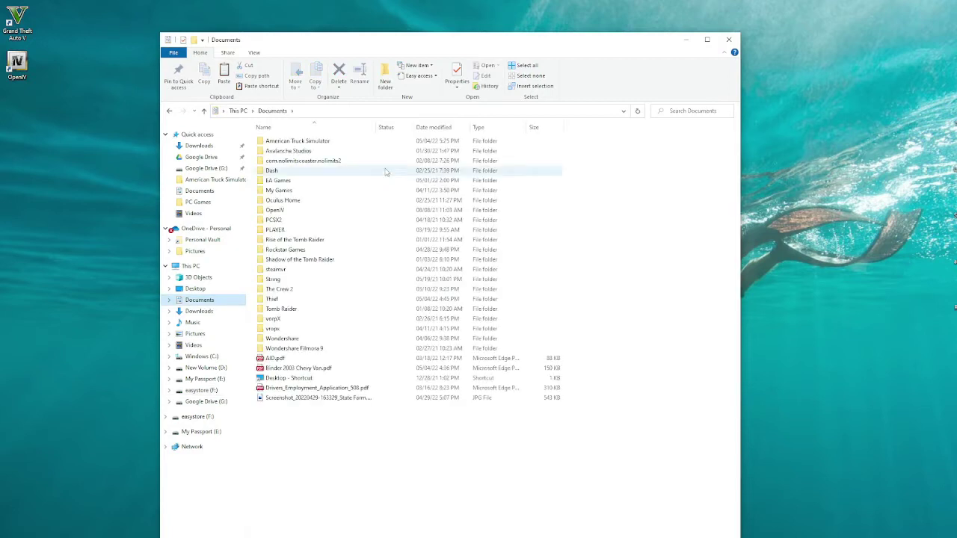
{"action": "double_click", "coordinate": [364, 171]}
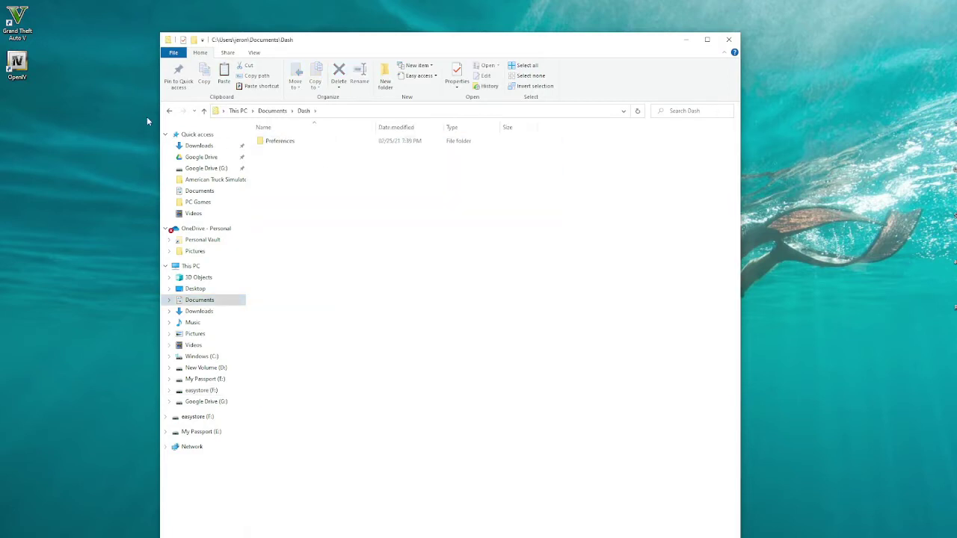
{"action": "left_click", "coordinate": [169, 110]}
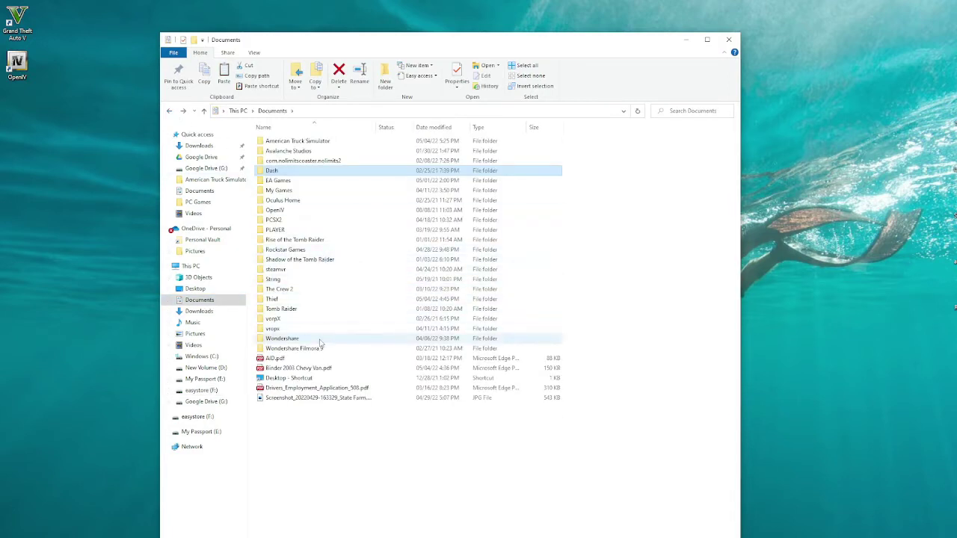
{"action": "double_click", "coordinate": [278, 190]}
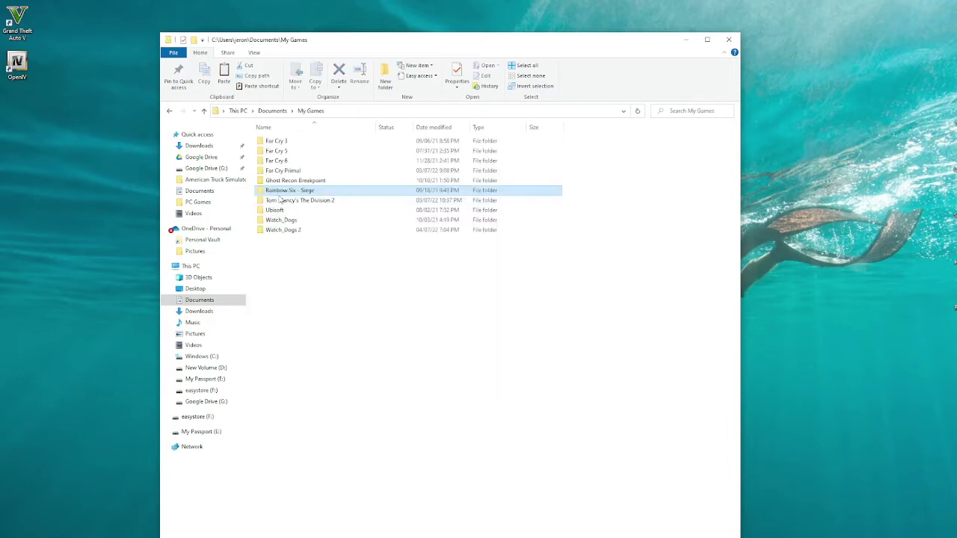
{"action": "left_click", "coordinate": [168, 110]}
{"action": "left_click", "coordinate": [221, 380]}
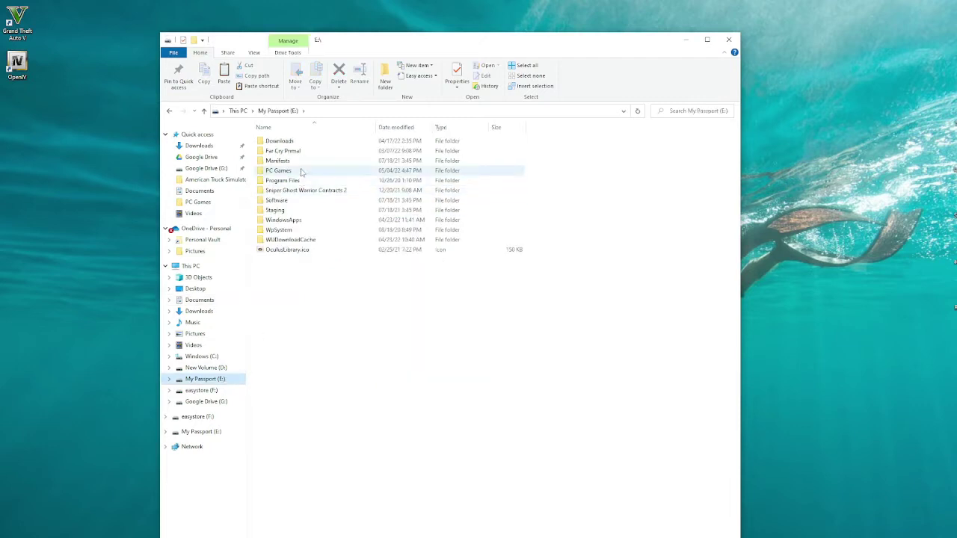
{"action": "double_click", "coordinate": [301, 170]}
{"action": "double_click", "coordinate": [300, 160]}
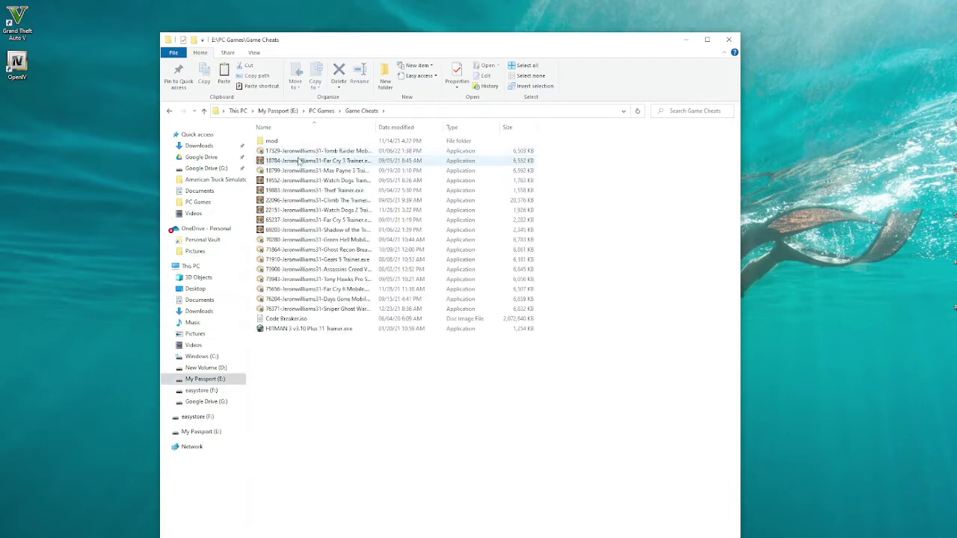
{"action": "double_click", "coordinate": [272, 142]}
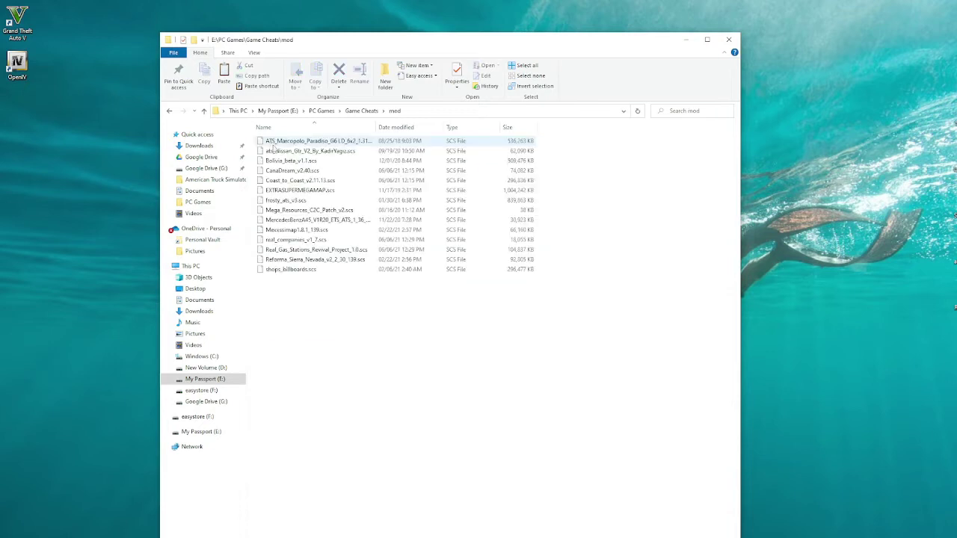
{"action": "left_click", "coordinate": [169, 111]}
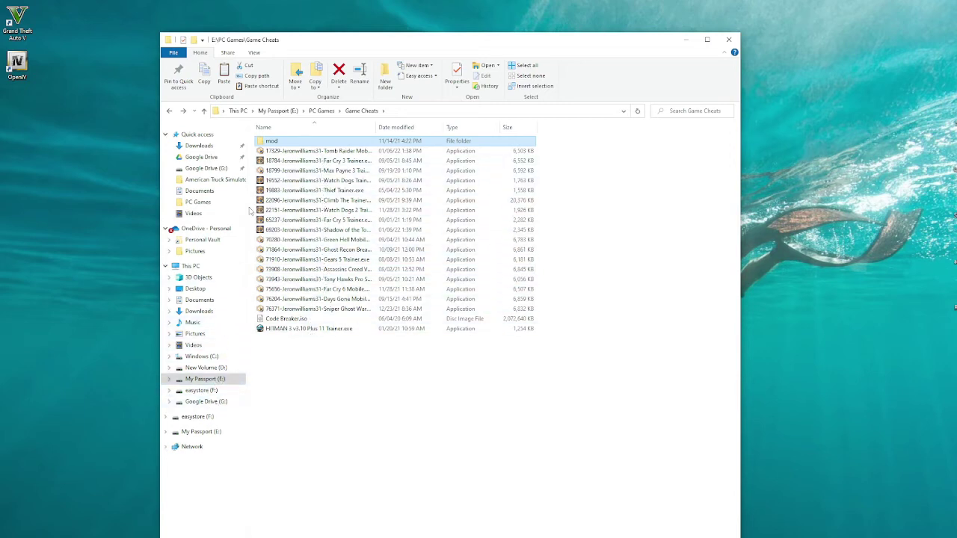
Open easystore (F:) > SteamLibrary > steamapps > common > Grand Theft Auto V.
{"action": "left_click", "coordinate": [202, 390]}
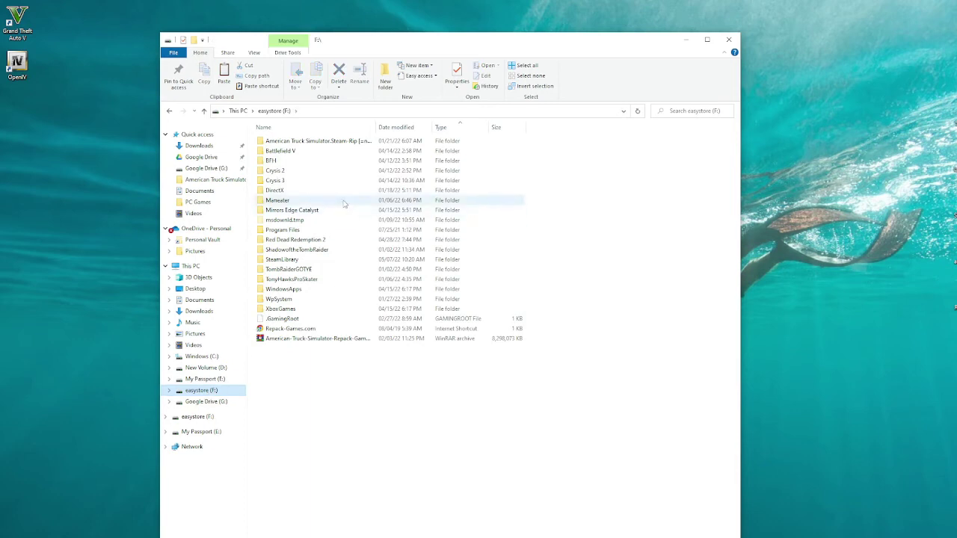
{"action": "double_click", "coordinate": [346, 258]}
{"action": "double_click", "coordinate": [327, 141]}
{"action": "double_click", "coordinate": [326, 141]}
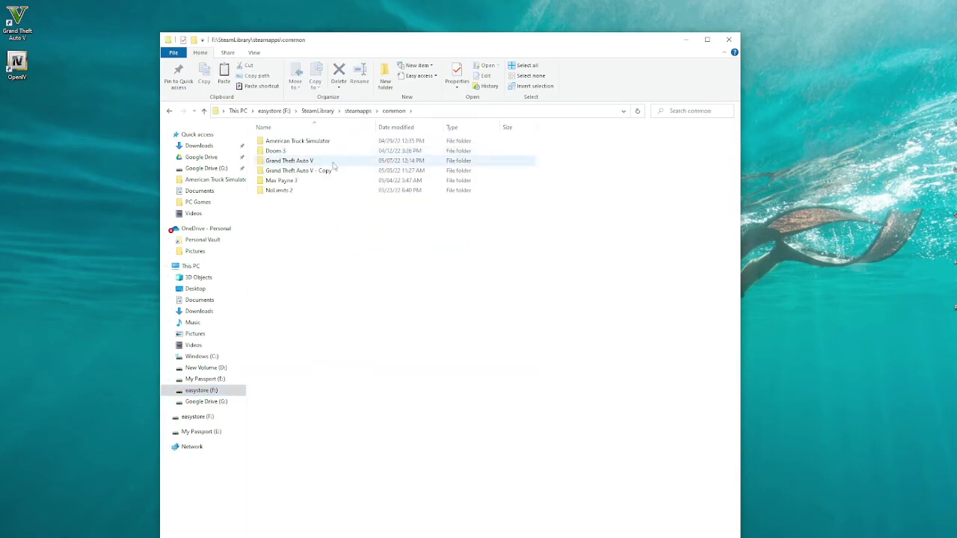
{"action": "double_click", "coordinate": [329, 161]}
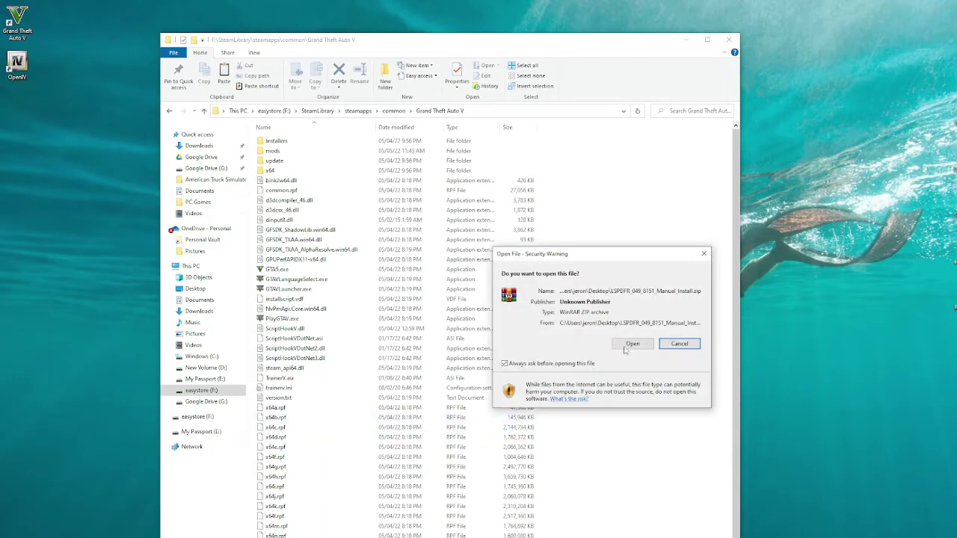
Extract the LSPDFR zip into Grand Theft Auto V, excluding licenses and RPH_Readme.txt, then close WinRAR.
{"action": "left_click", "coordinate": [632, 347]}
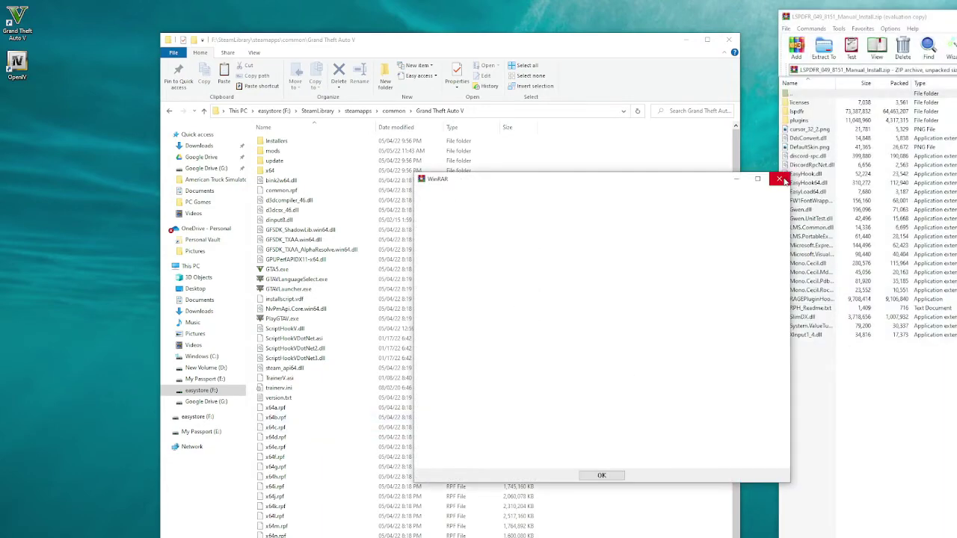
{"action": "left_click", "coordinate": [782, 179]}
{"action": "left_click_drag", "start_coordinate": [855, 422], "coordinate": [855, 92]}
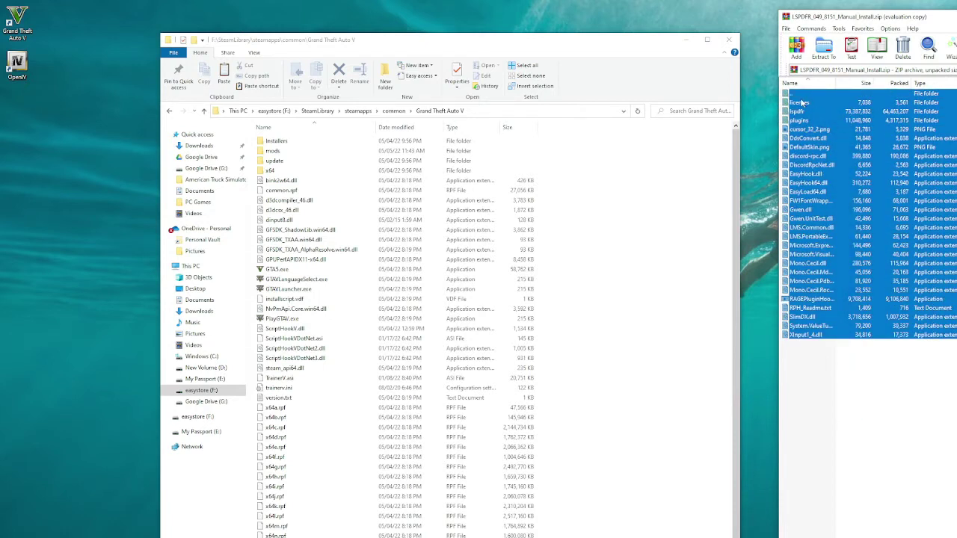
{"action": "left_click", "coordinate": [801, 94], "text": "ctrl"}
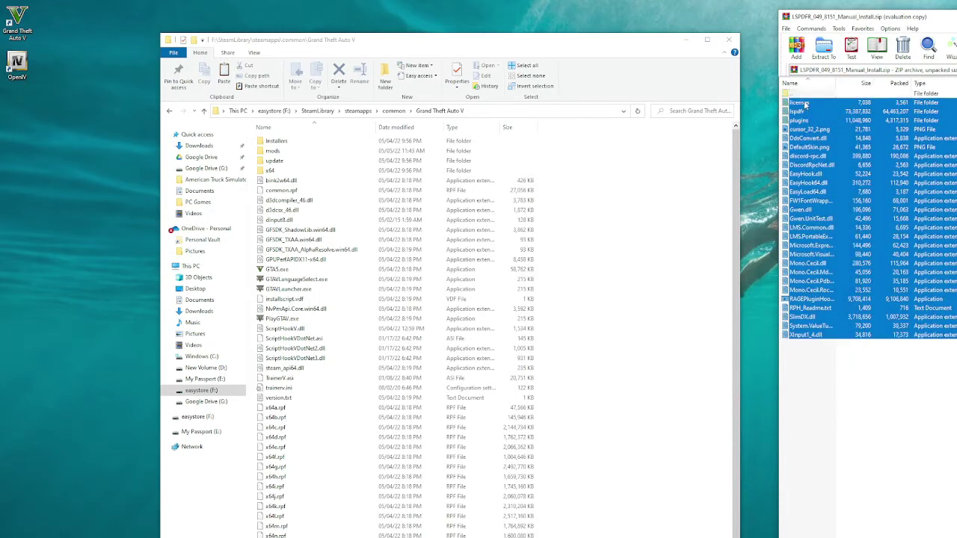
{"action": "left_click", "coordinate": [804, 103], "text": "ctrl"}
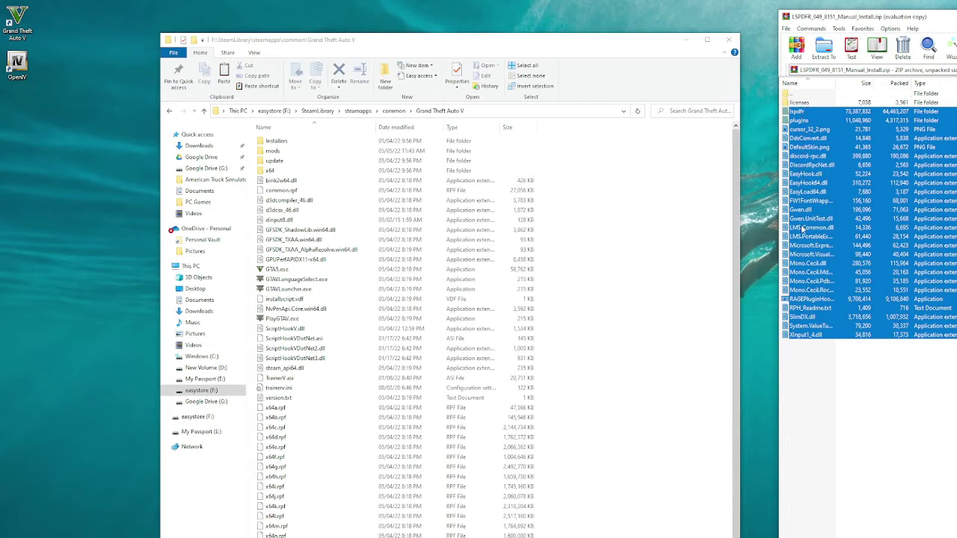
{"action": "left_click", "coordinate": [808, 311], "text": "ctrl"}
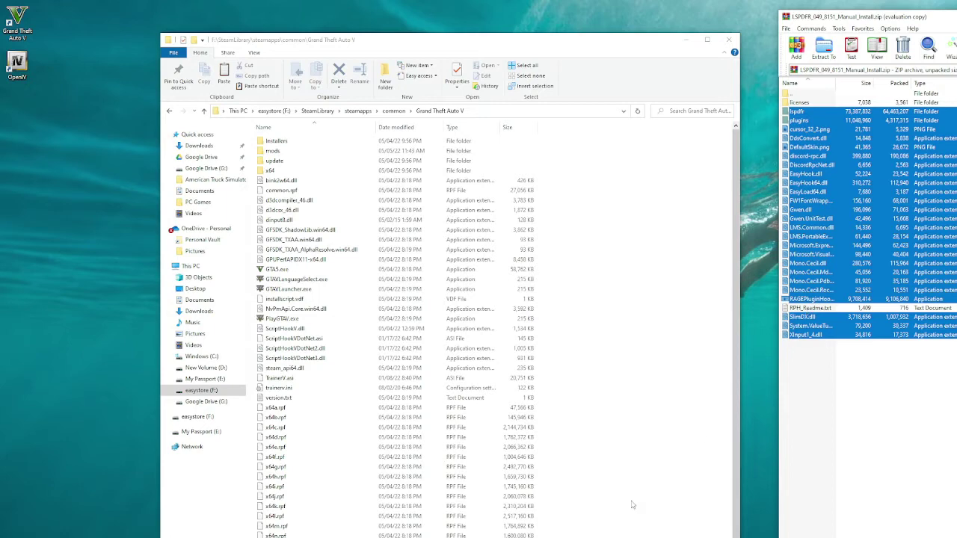
{"action": "scroll", "coordinate": [627, 496], "scroll_direction": "down", "scroll_amount": 1}
{"action": "left_click_drag", "start_coordinate": [844, 227], "coordinate": [591, 502]}
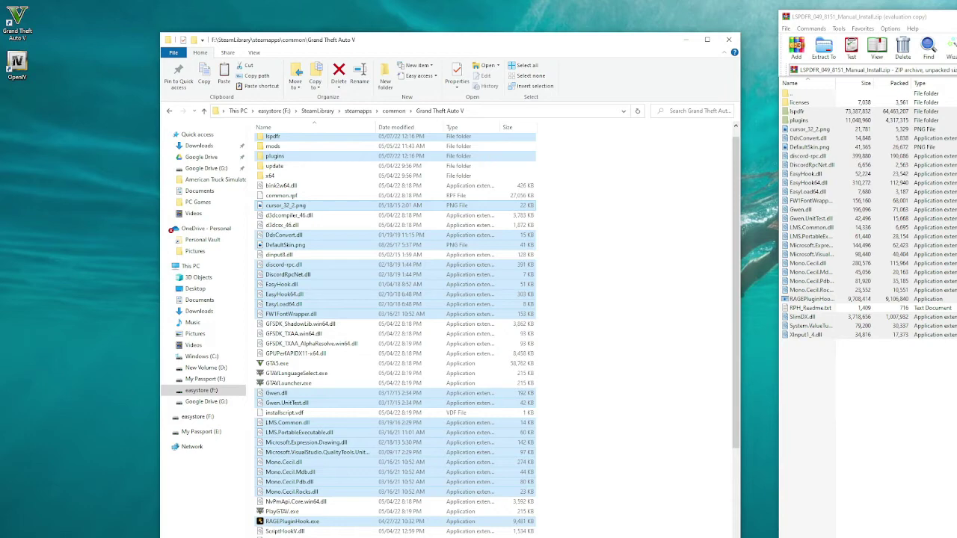
{"action": "key", "text": "alt+F4"}
Launch RAGEPluginHook.exe from the game folder and accept its disclaimer.
{"action": "left_click", "coordinate": [232, 527]}
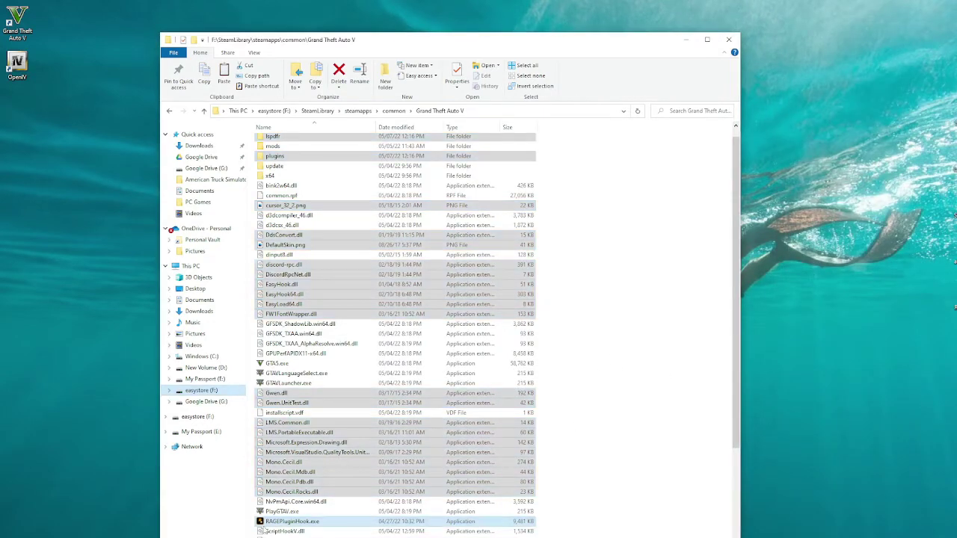
{"action": "double_click", "coordinate": [277, 522]}
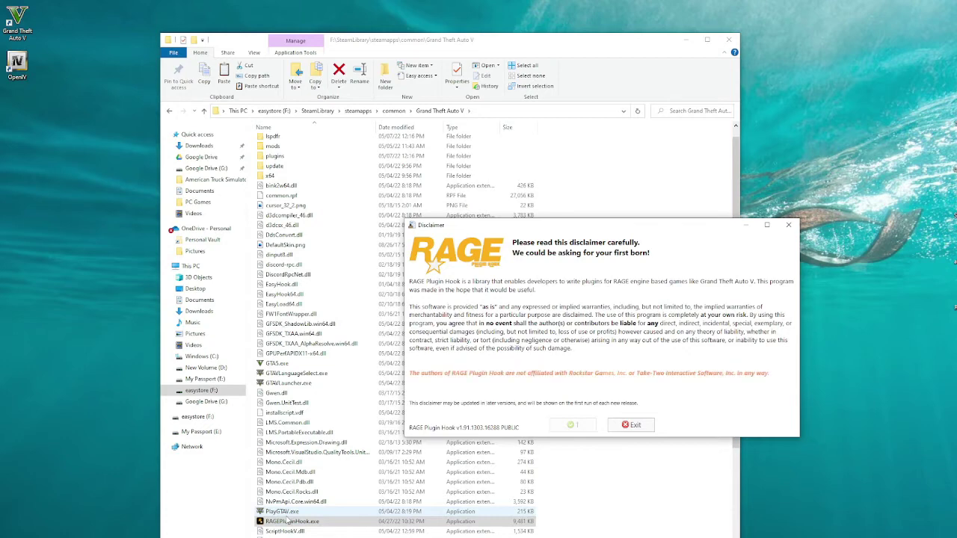
{"action": "left_click", "coordinate": [569, 425]}
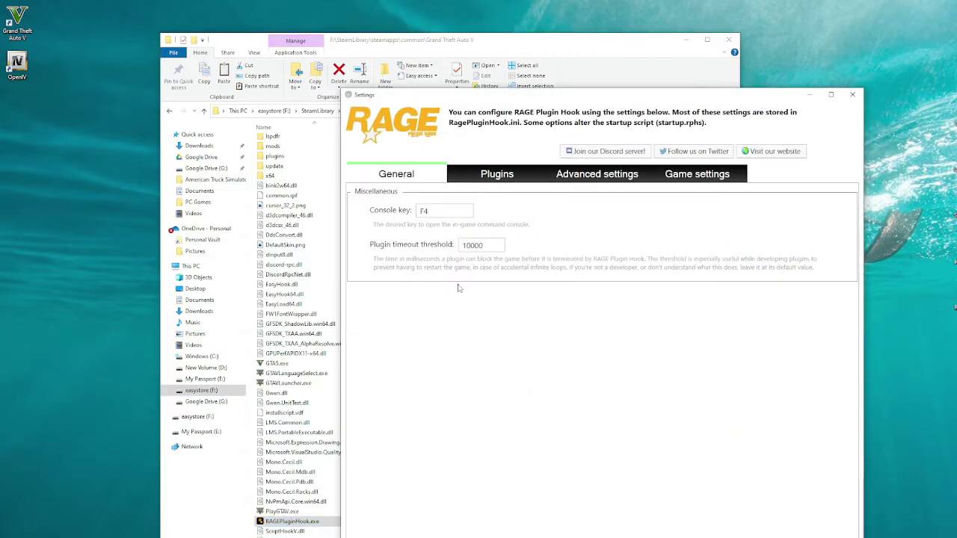
Back up the current game version from the Game settings' Back up game version options.
{"action": "left_click", "coordinate": [672, 179]}
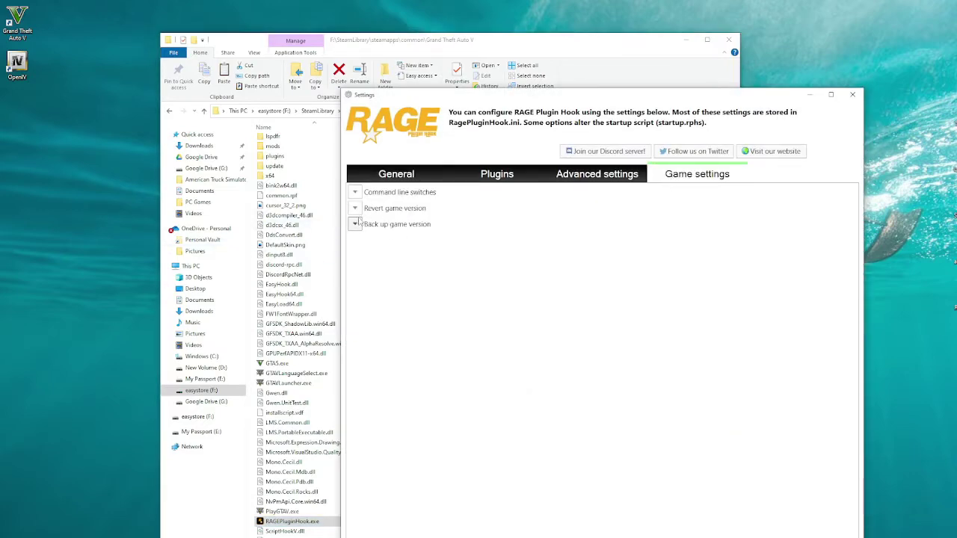
{"action": "left_click", "coordinate": [355, 226]}
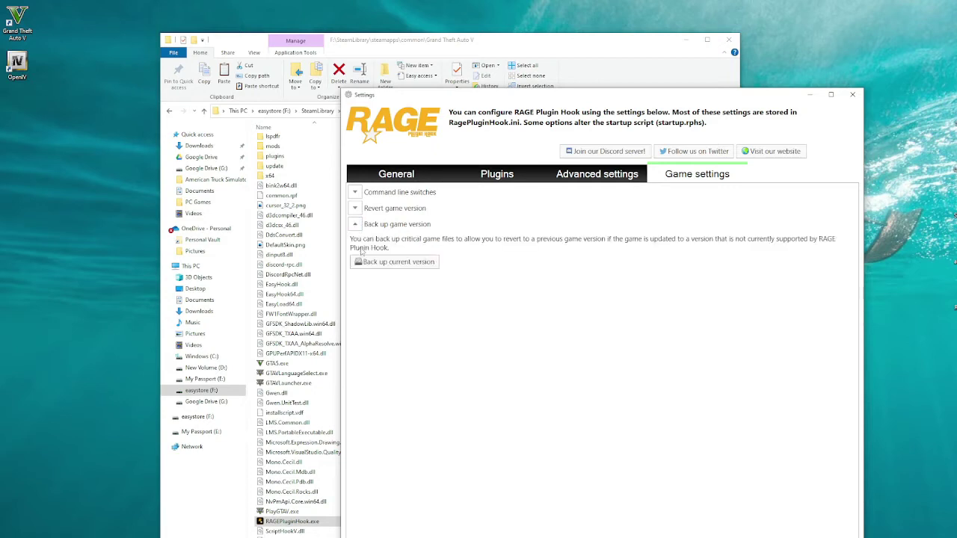
{"action": "left_click", "coordinate": [364, 266]}
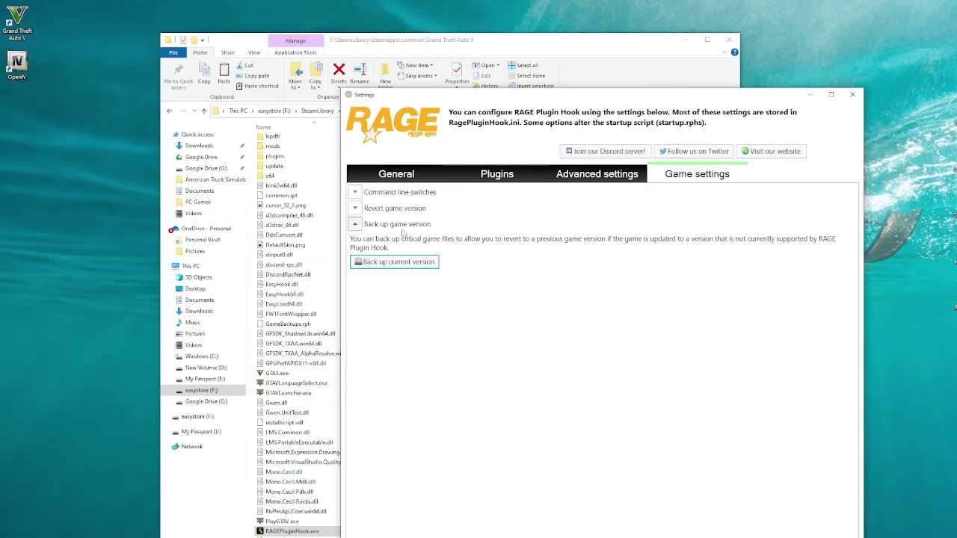
Change the General plugin timeout threshold from 10000 to 20000.
{"action": "left_click", "coordinate": [417, 179]}
{"action": "left_click", "coordinate": [463, 247]}
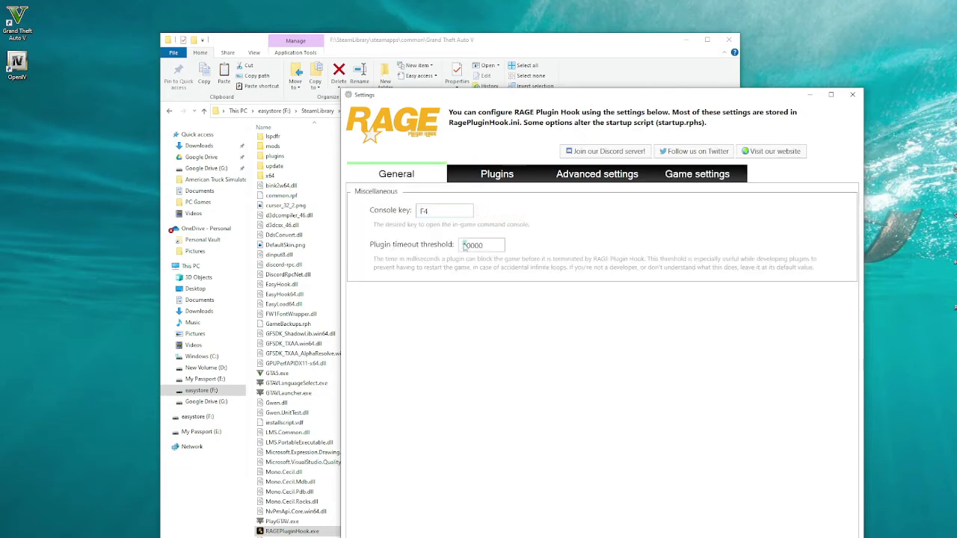
{"action": "key", "text": "Delete"}
{"action": "type", "text": "2"}
Save and close the RAGE Plugin Hook Settings window.
{"action": "key", "text": "Return"}
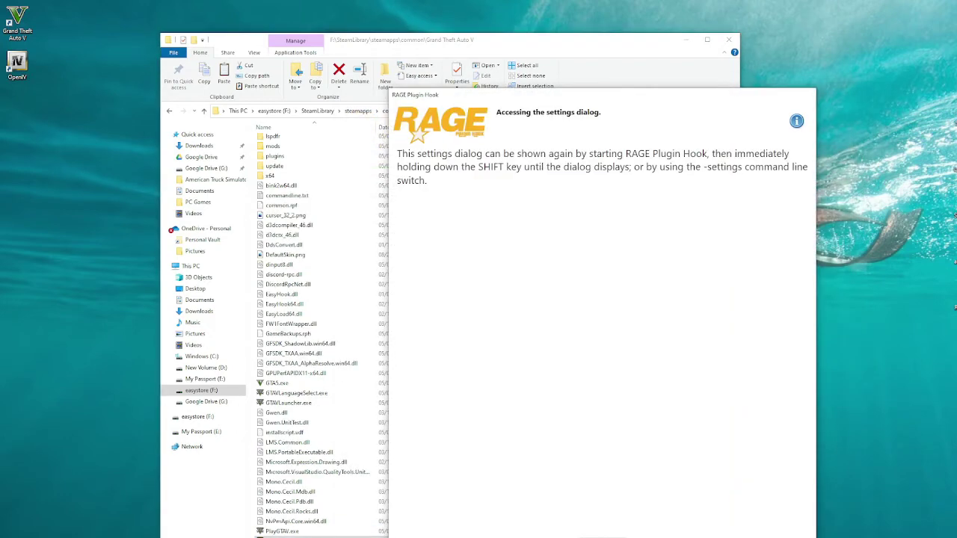